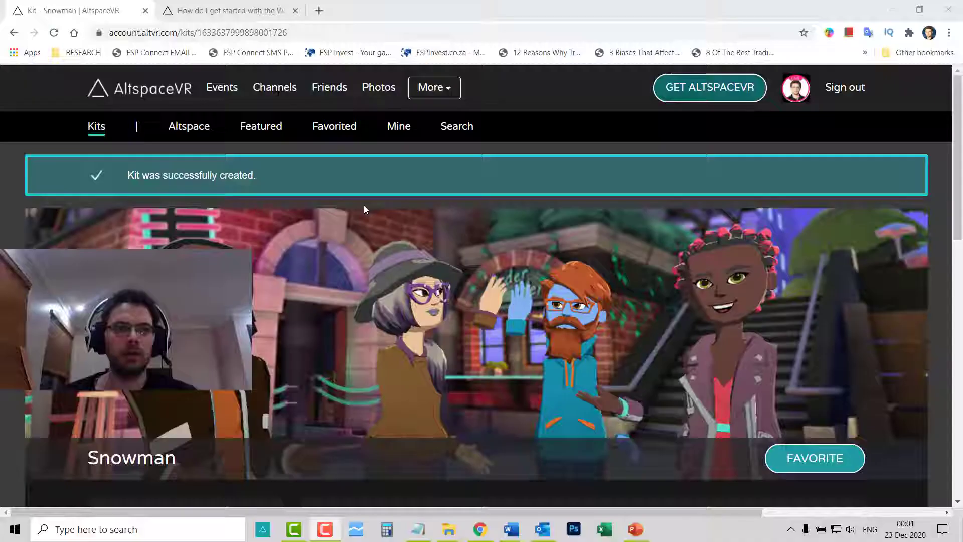
Step: Minimize Chrome after the Snowman kit is confirmed as created to show the desktop
left_click(886, 10)
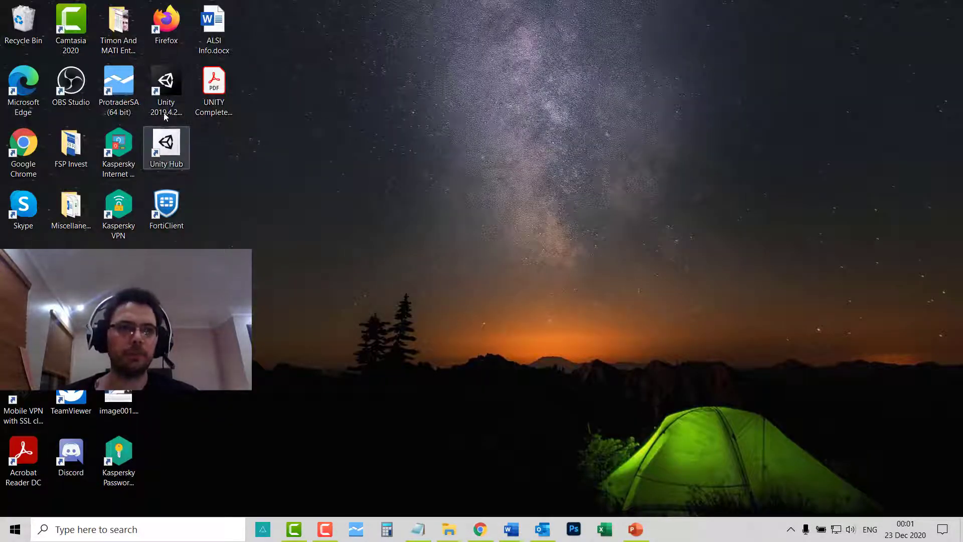
Step: From Unity Hub, create a 3D project named Snowman1 using Unity 2019.4.2f1
double_click(171, 142)
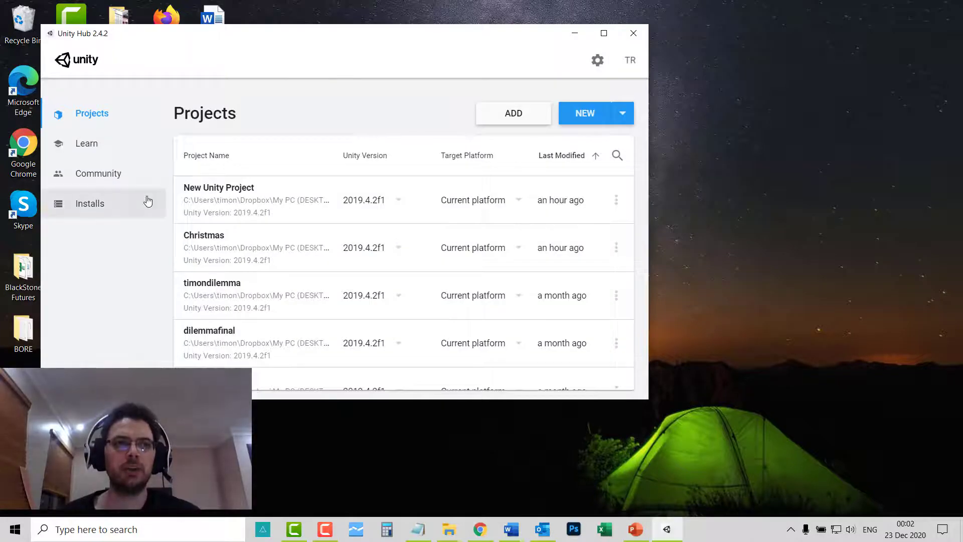
left_click(622, 118)
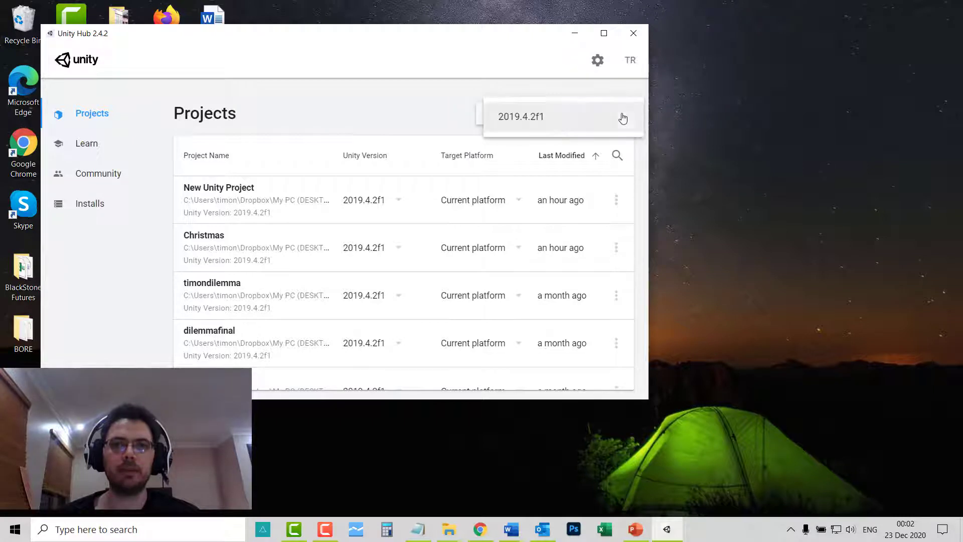
left_click(546, 122)
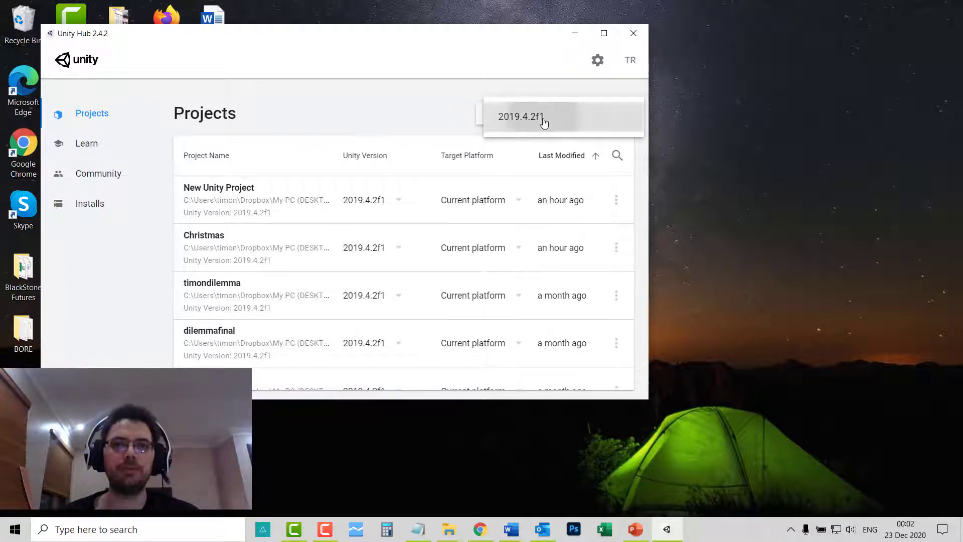
triple_click(627, 183)
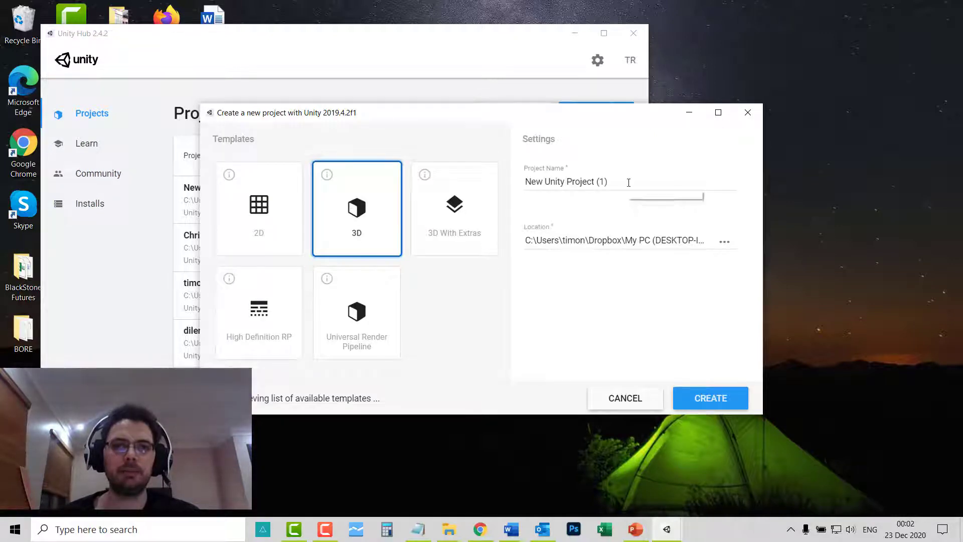
key("BackSpace")
type("Snowman")
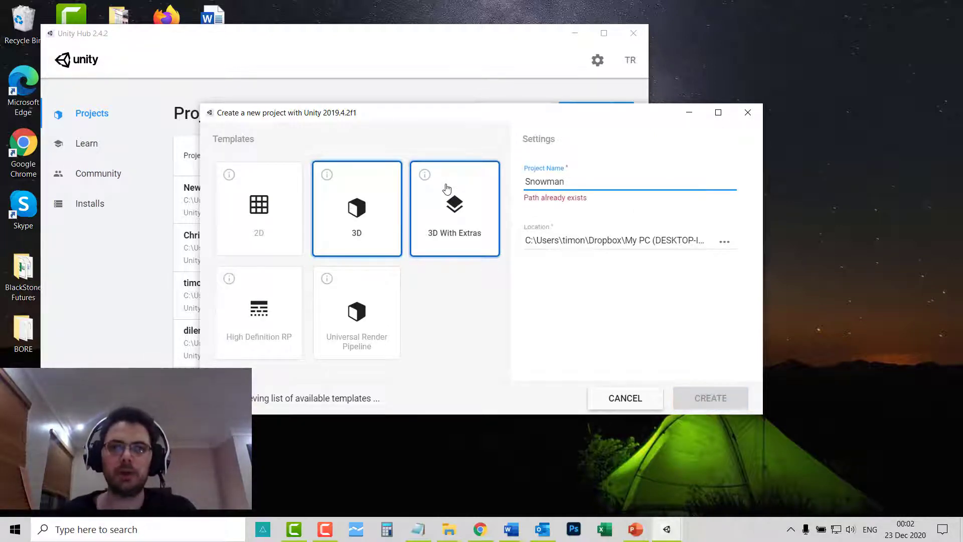
type("1")
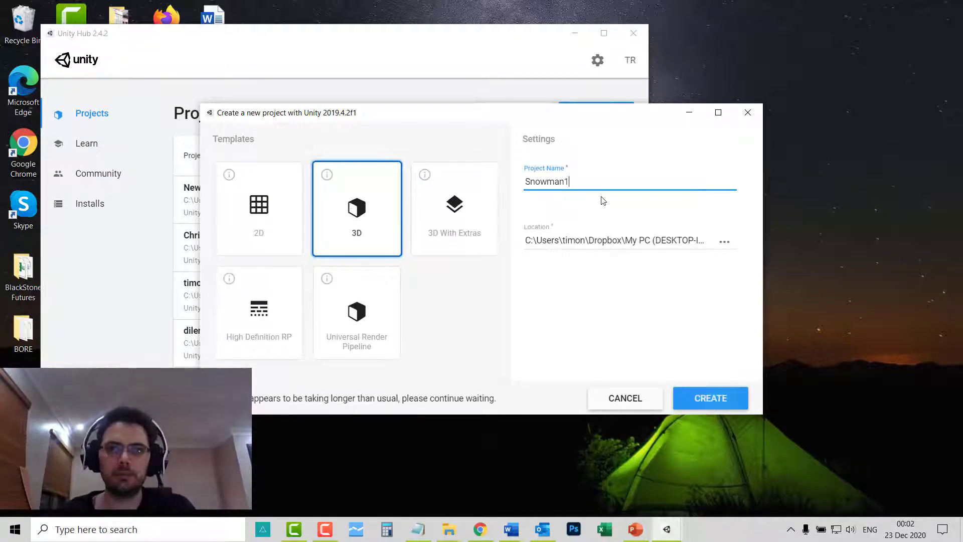
left_click(711, 399)
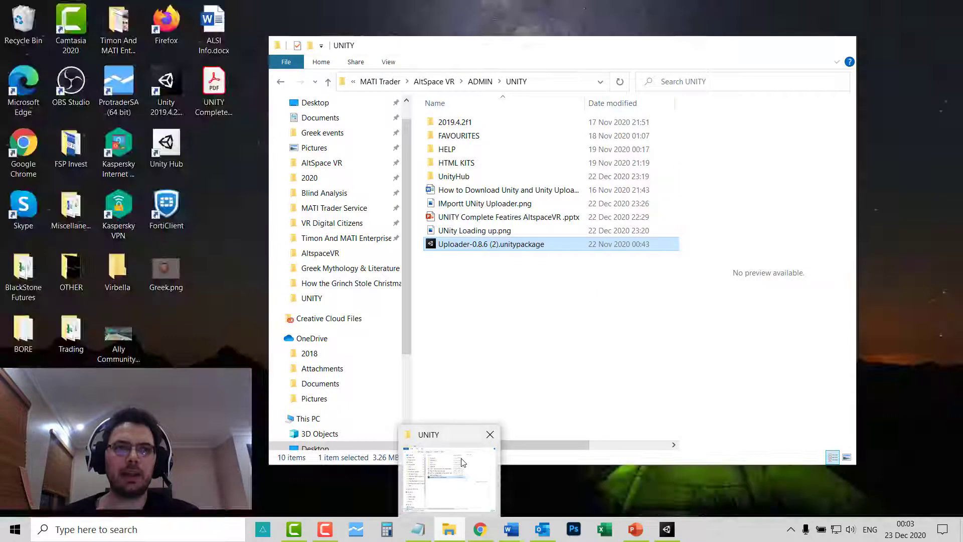
Step: Import all files of the Uploader-0.8.6 (2).unitypackage into the project
left_click(461, 457)
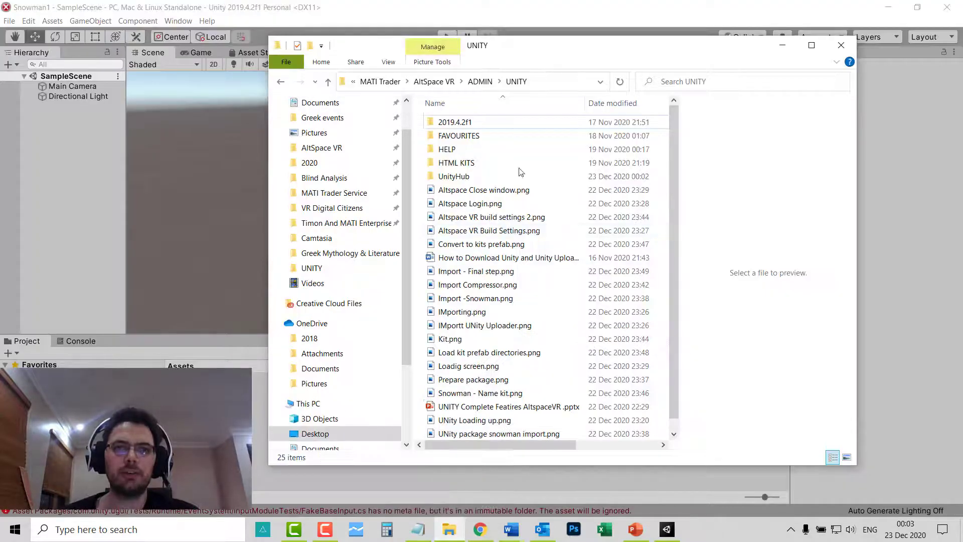
scroll(517, 431, "down", 1)
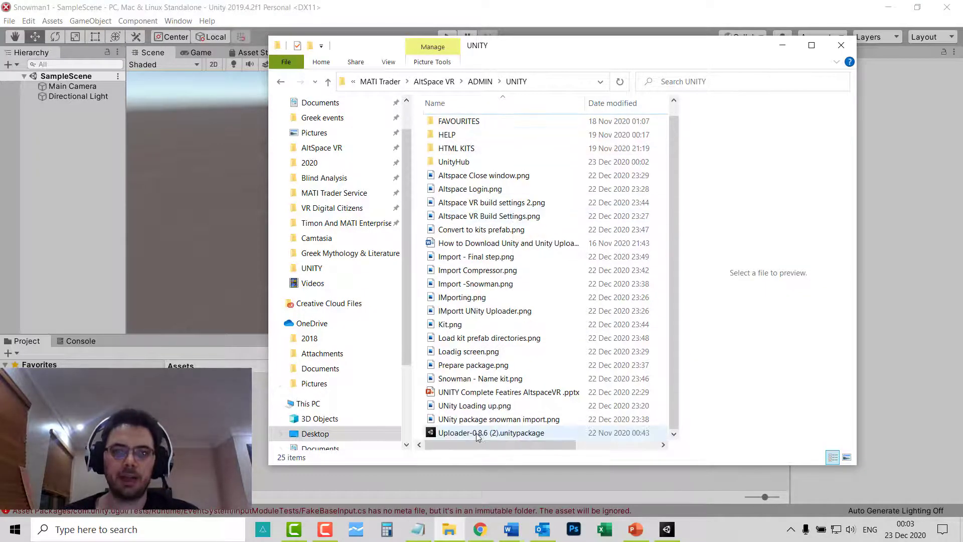
double_click(517, 434)
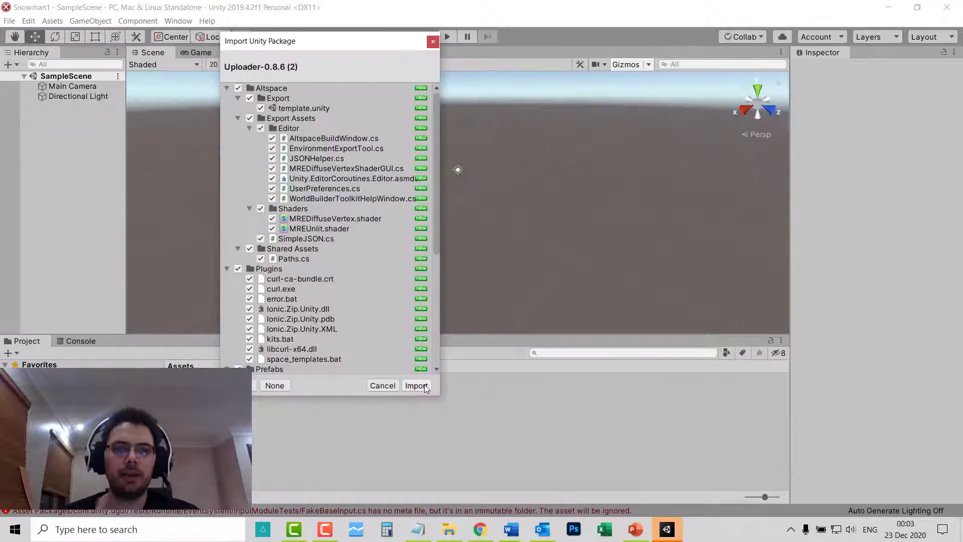
left_click(417, 386)
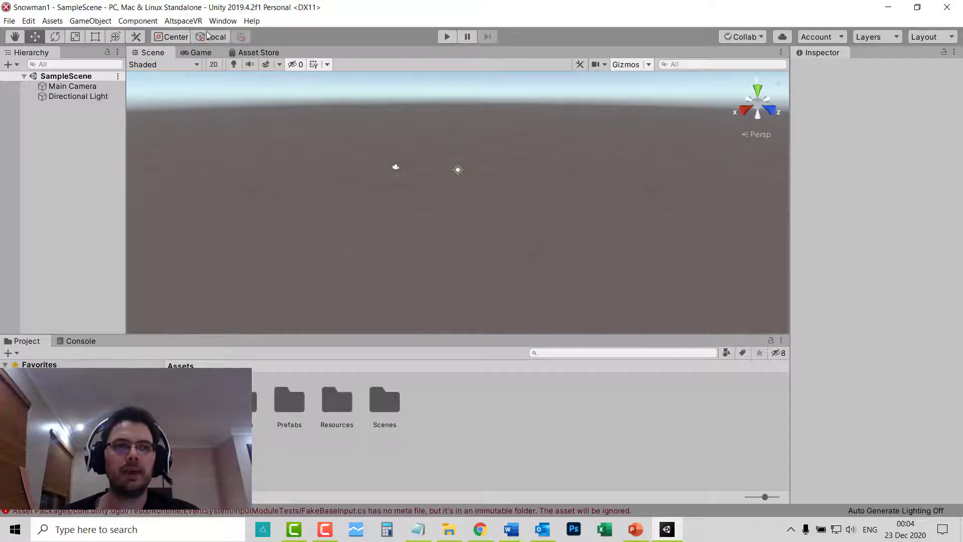
Step: Sign in to AltspaceVR in its Build Settings window, then close the window
left_click(183, 20)
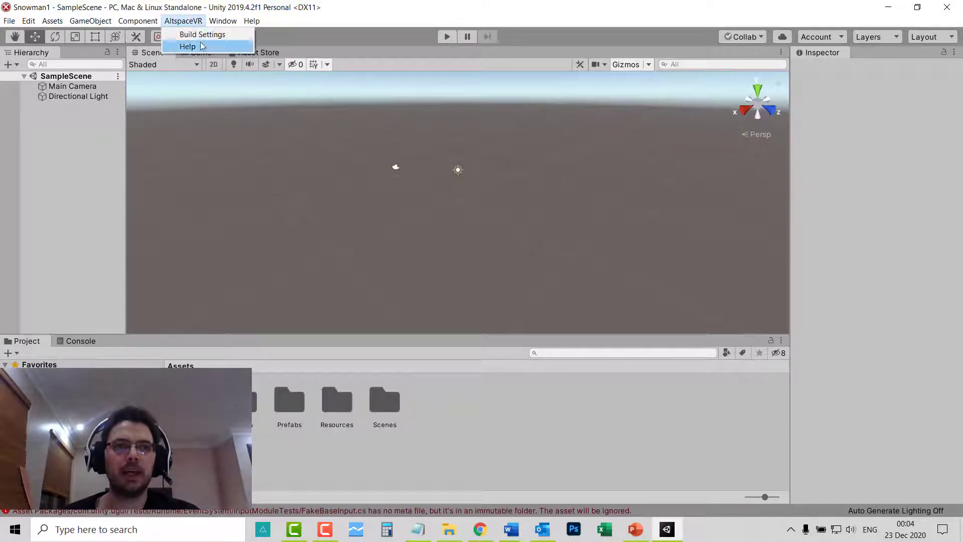
left_click(200, 33)
left_click(560, 157)
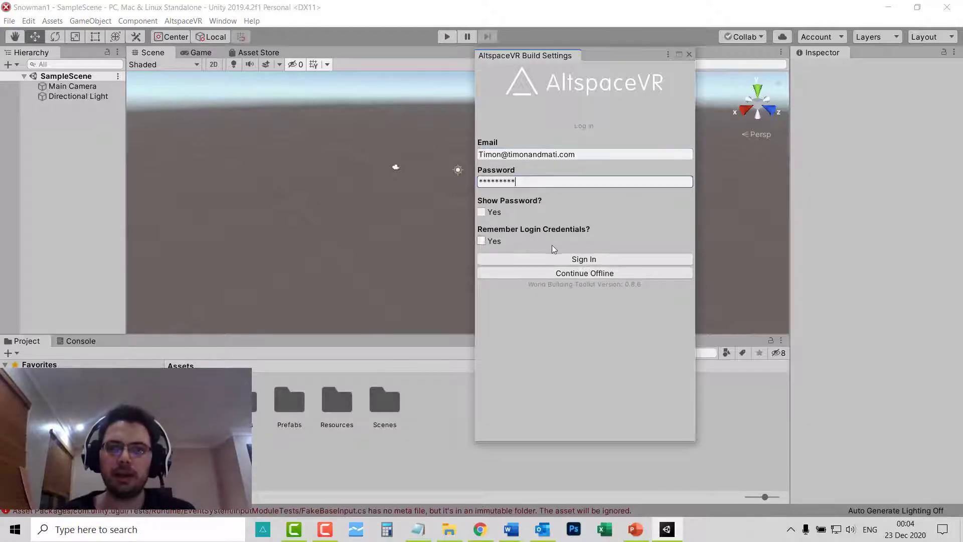
left_click(573, 259)
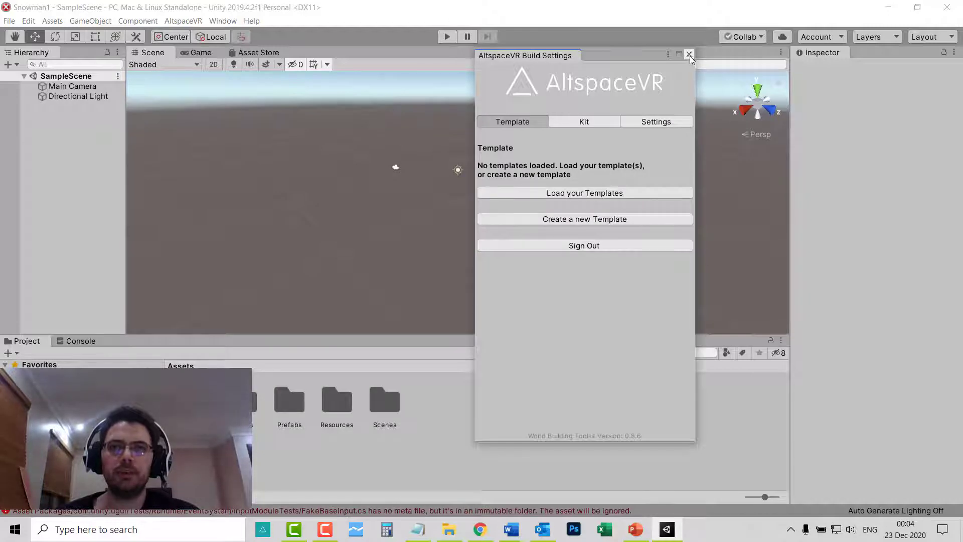
left_click(689, 55)
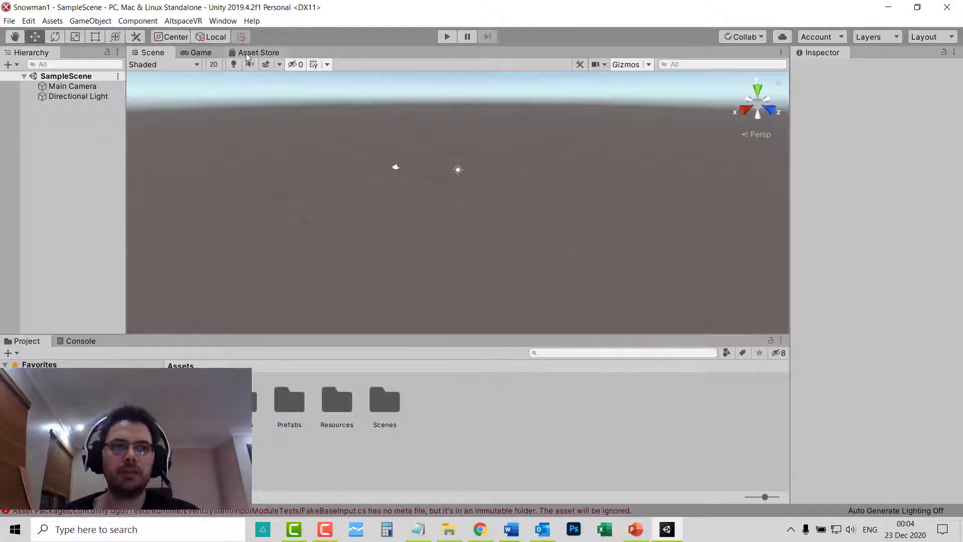
Step: Open the in-editor Asset Store and search 'mobile', limited to 3D assets
left_click(223, 20)
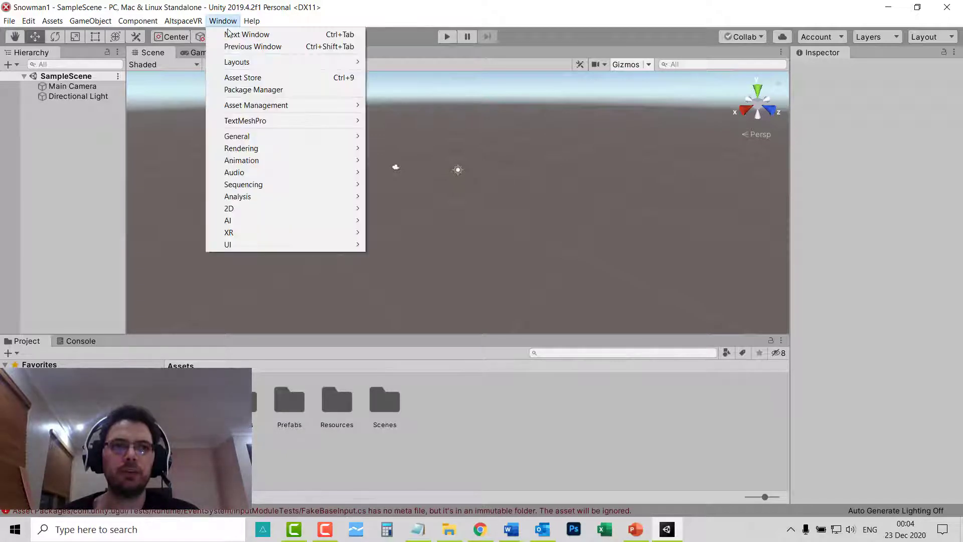
left_click(267, 80)
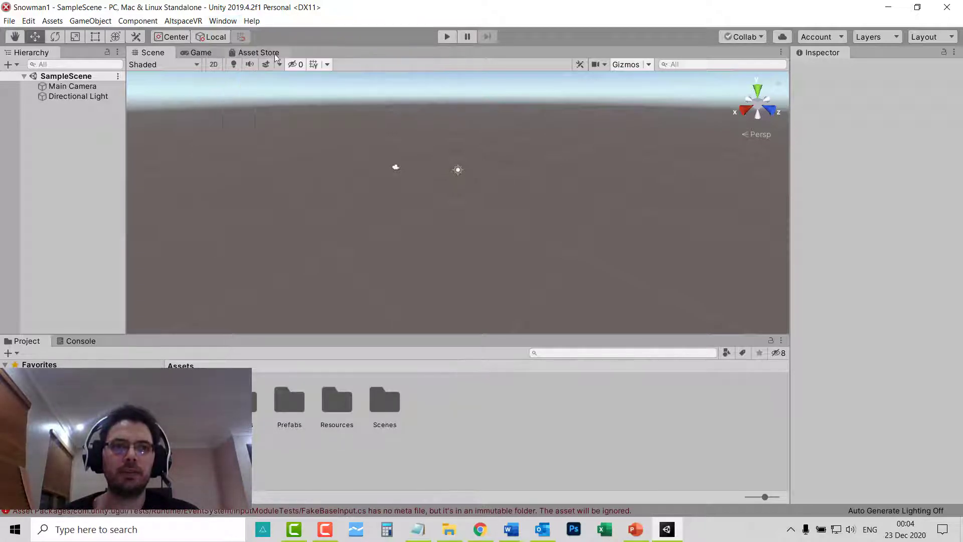
left_click(270, 53)
left_click(347, 158)
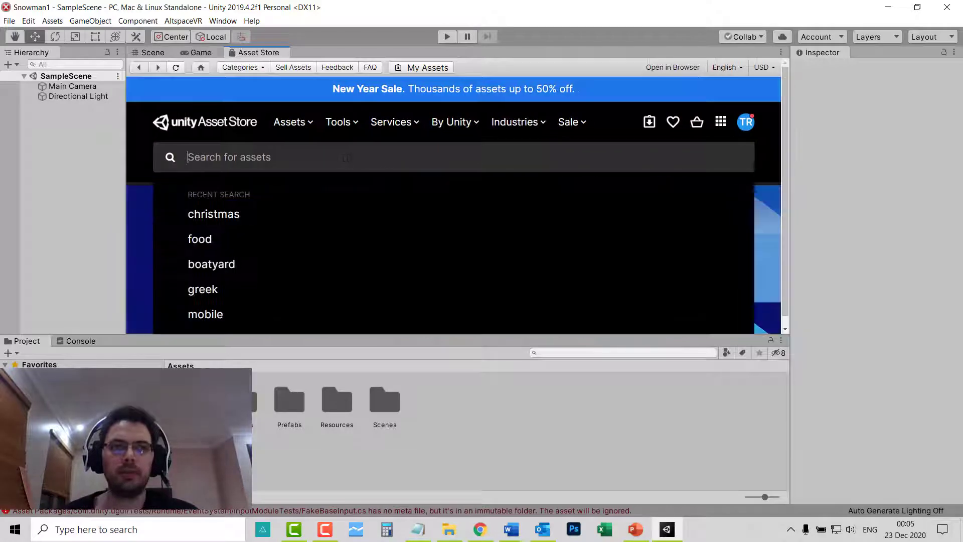
type("mobile")
key("Return")
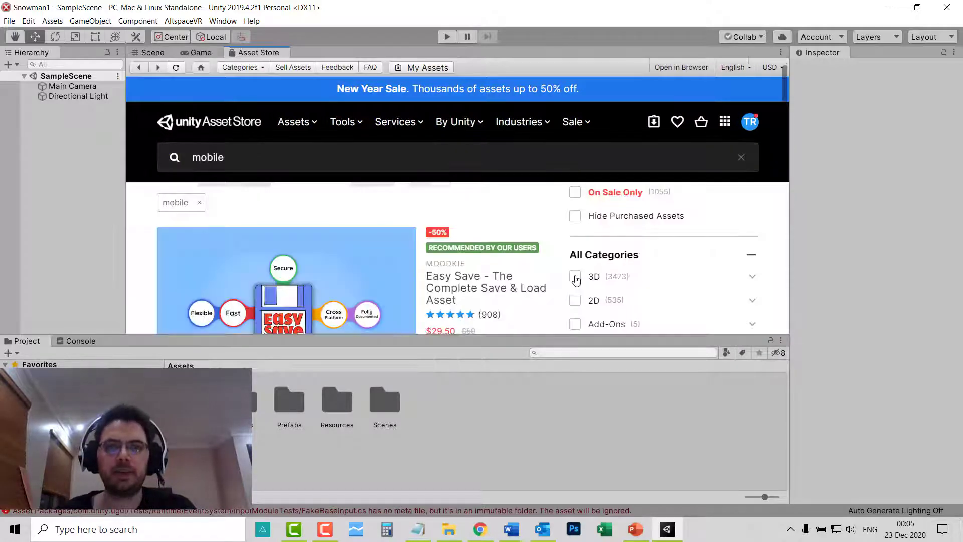
left_click(576, 277)
Step: Sort results by Name (ASC), show 96 per page, and open the FREE Snowman page
scroll(669, 257, "down", 7)
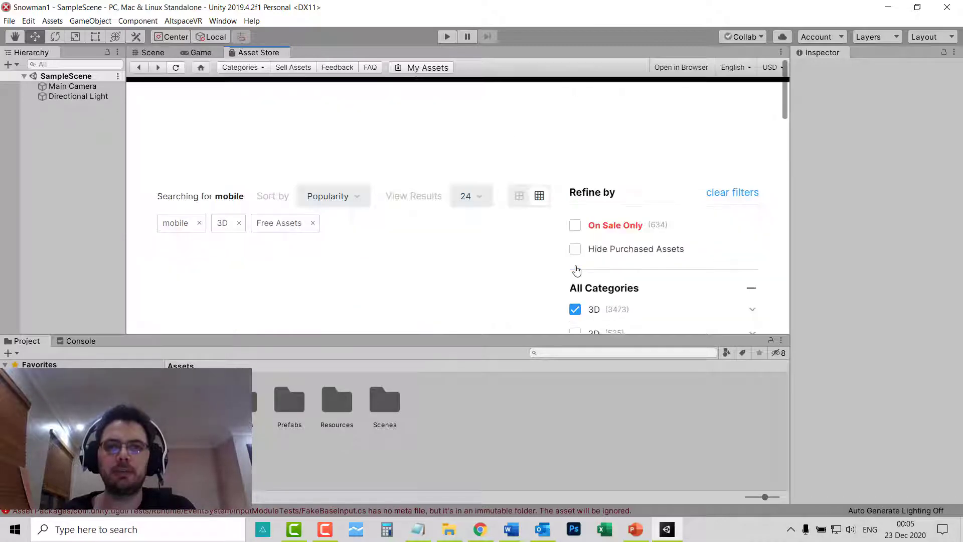
left_click(244, 217)
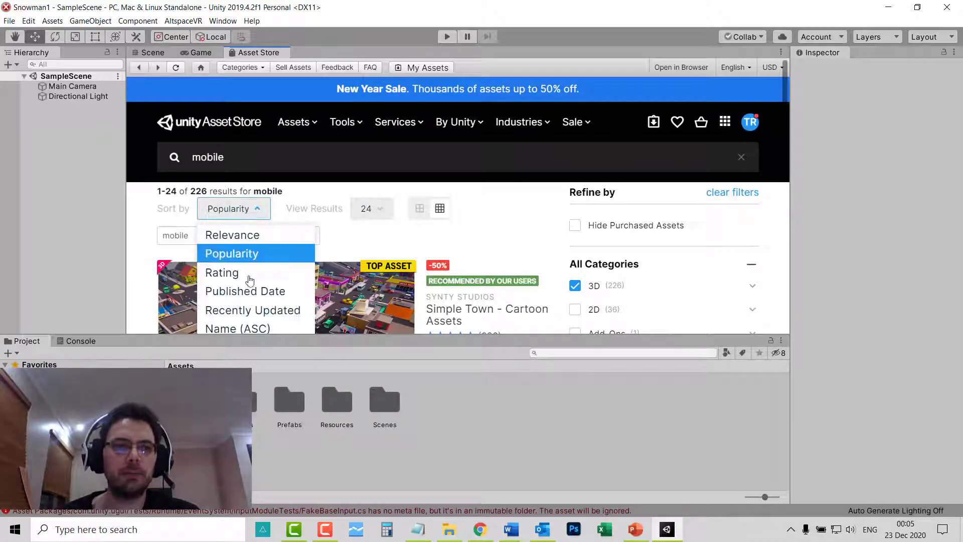
left_click(274, 329)
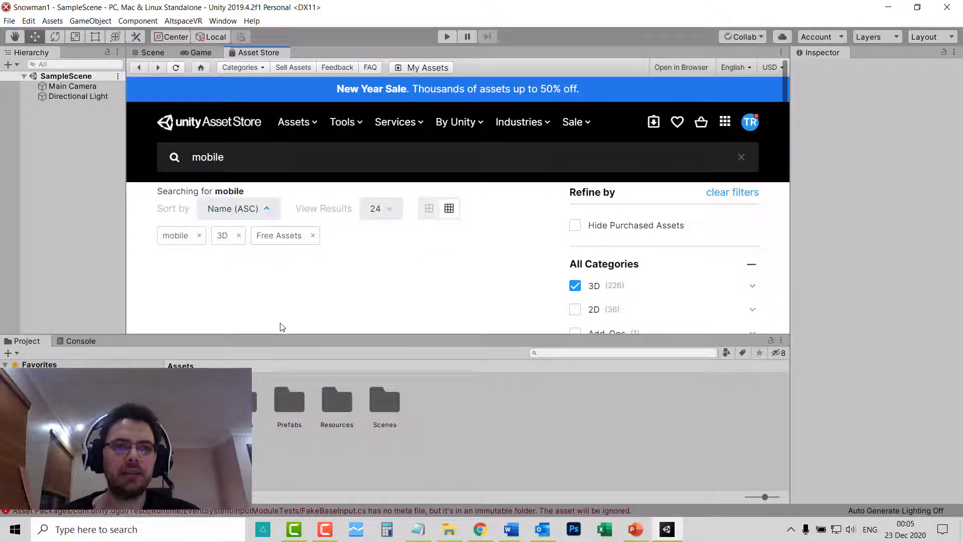
left_click(384, 215)
left_click(374, 289)
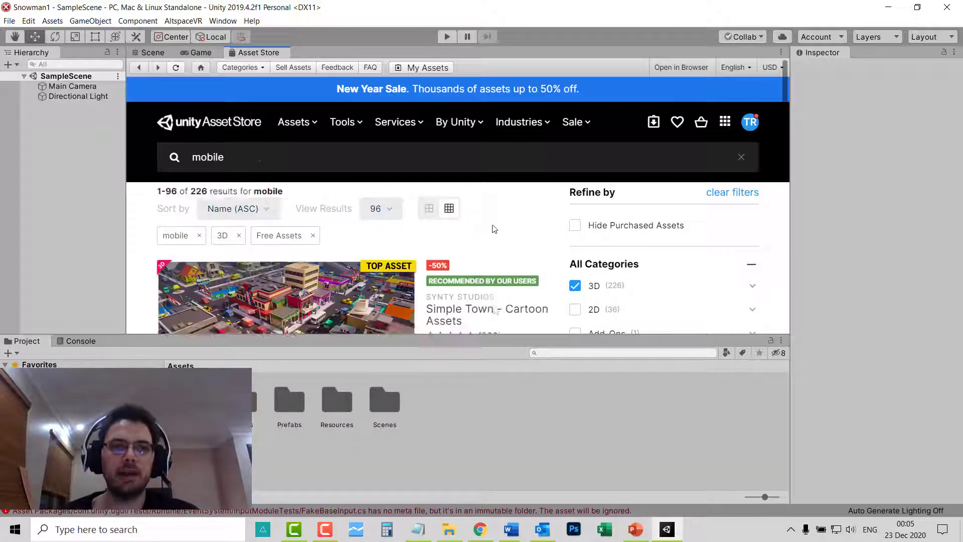
scroll(482, 236, "down", 5)
scroll(483, 243, "down", 10)
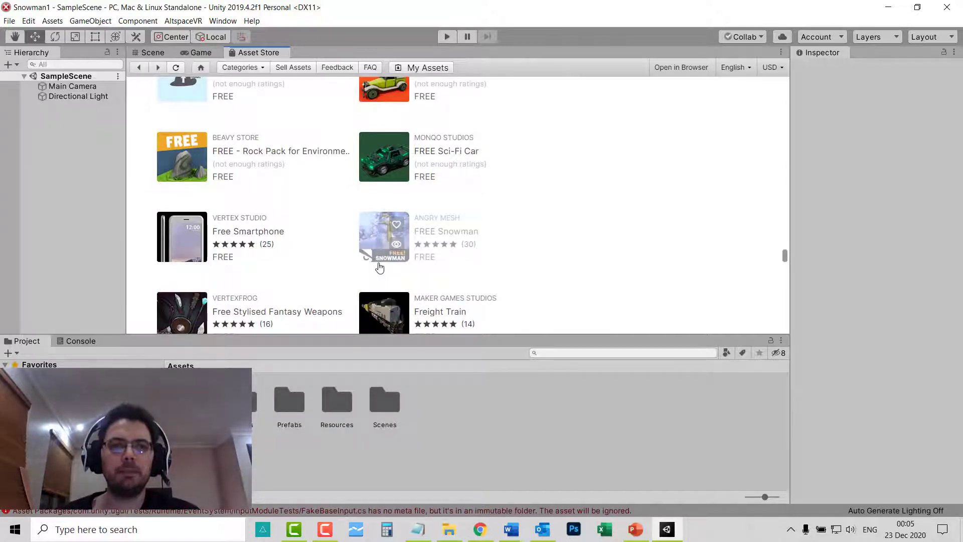
left_click(372, 226)
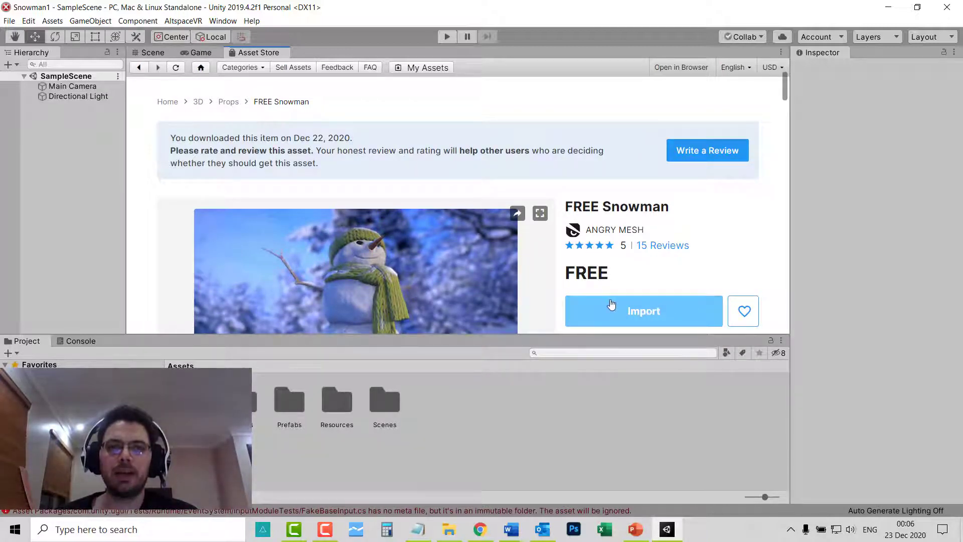
Step: Import every file of FREE Snowman from My Assets and return to the Scene view
left_click(441, 69)
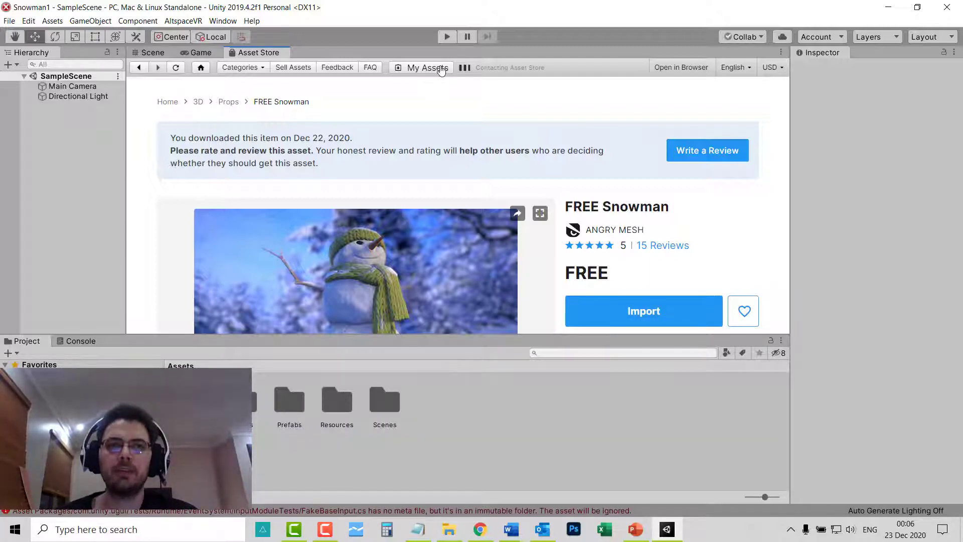
scroll(221, 271, "down", 1)
scroll(211, 268, "up", 1)
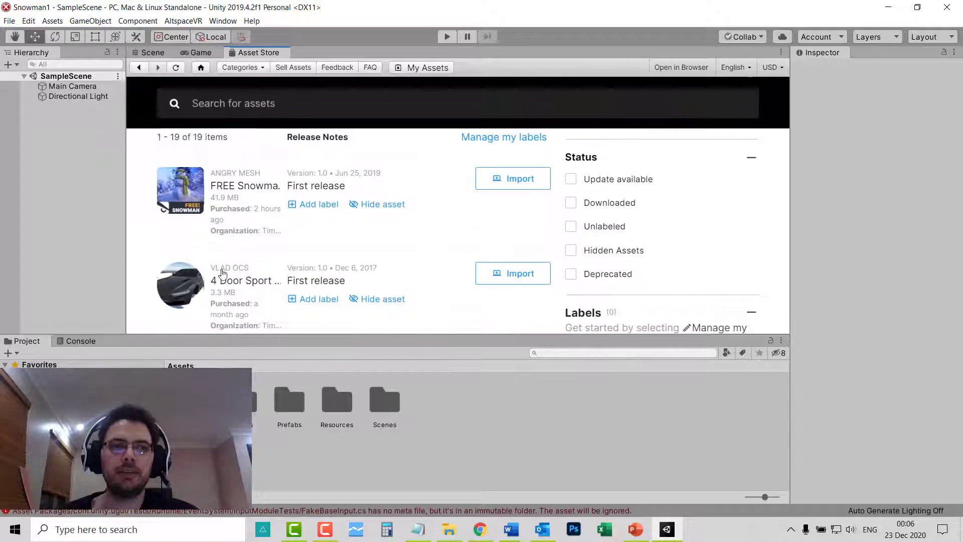
scroll(203, 266, "up", 1)
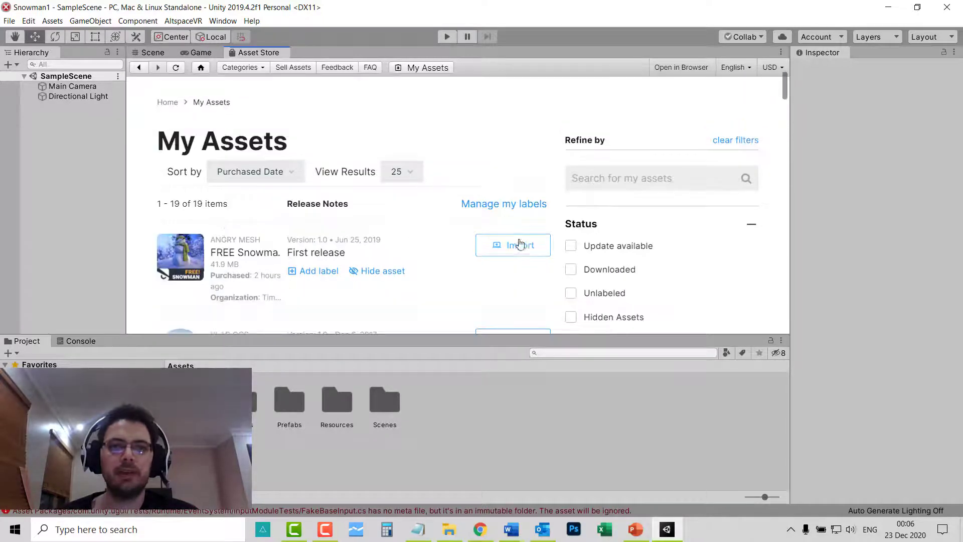
left_click(527, 246)
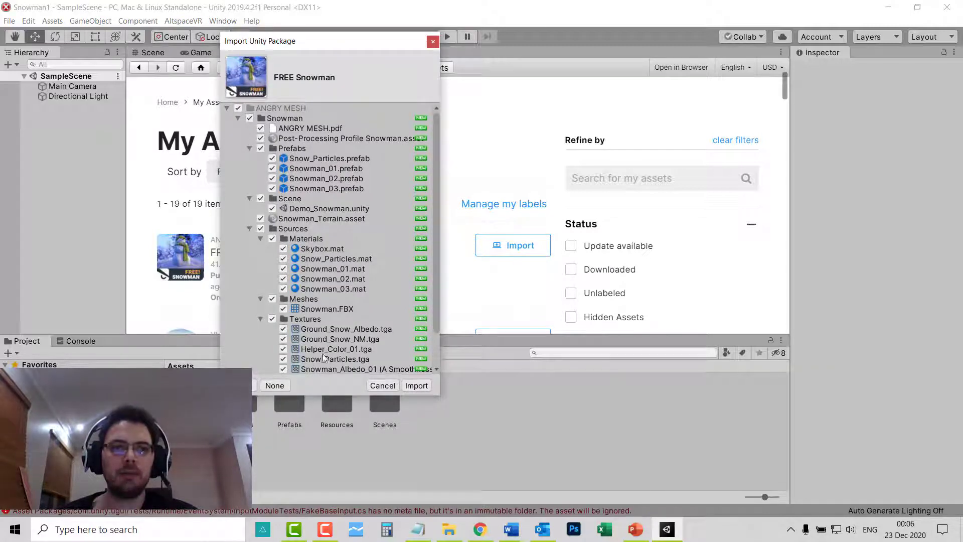
scroll(371, 314, "down", 2)
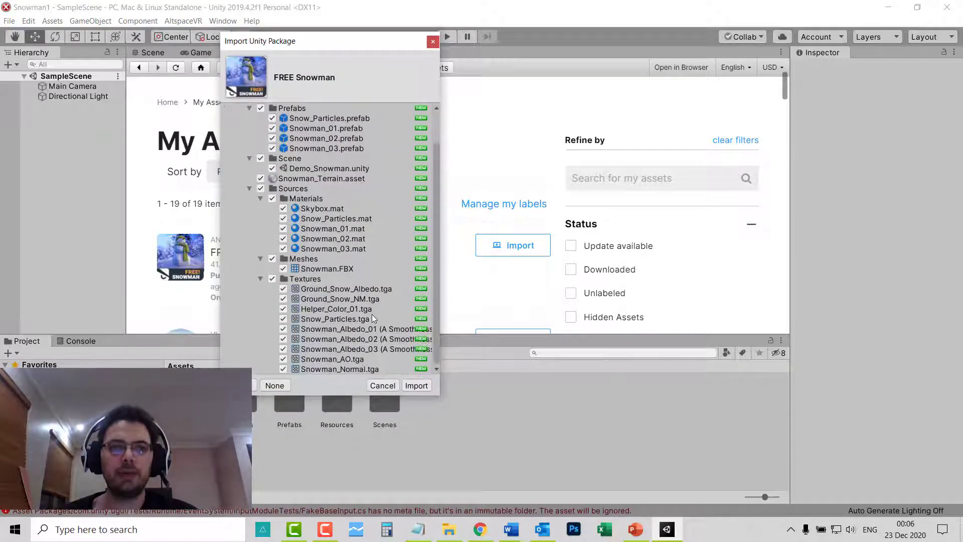
left_click(419, 387)
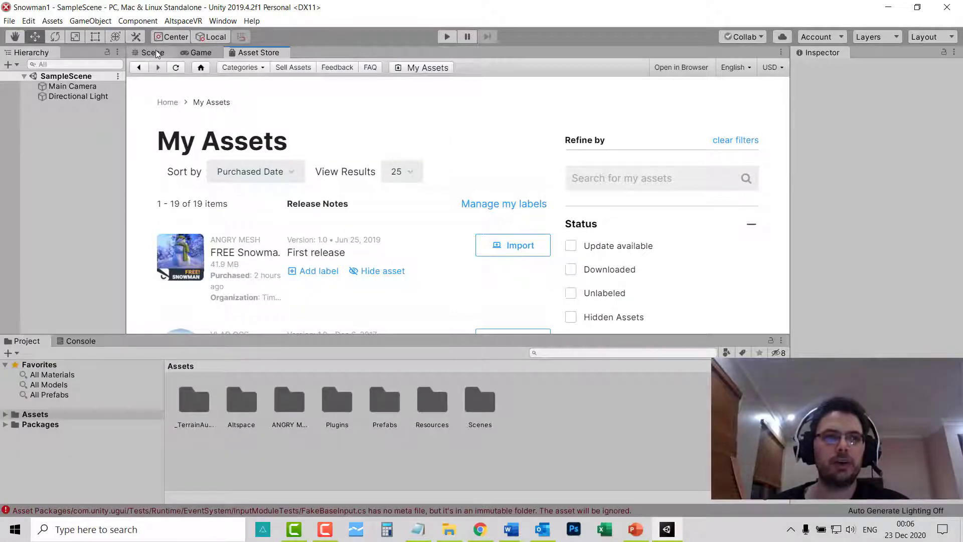
left_click(154, 52)
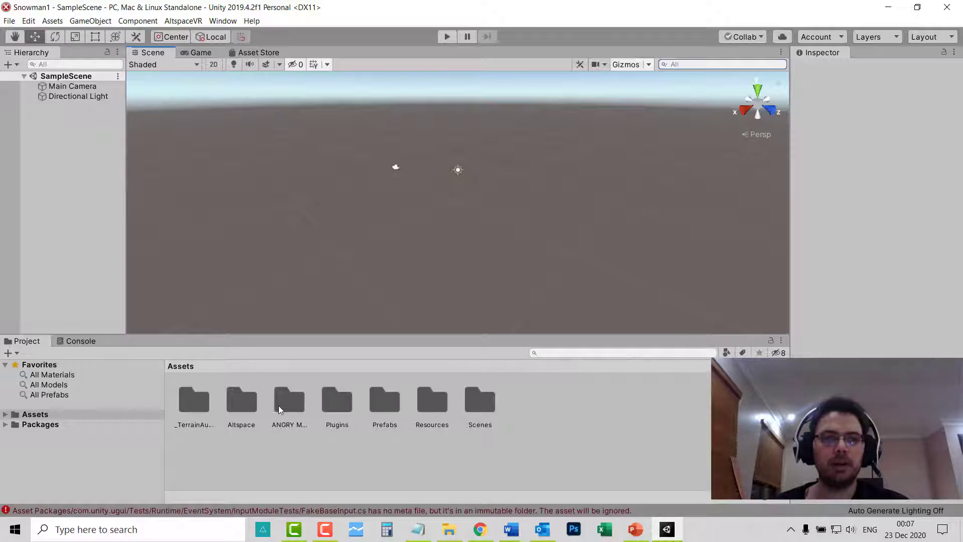
Step: Drag the Snowman_03 prefab from ANGRY MESH/Snowman/Prefabs into the scene
left_click(295, 404)
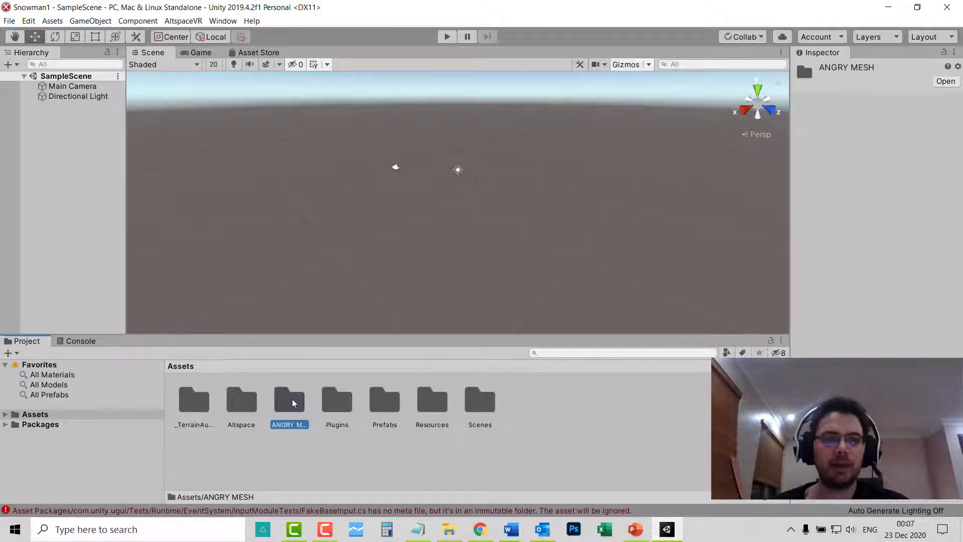
double_click(288, 396)
double_click(195, 399)
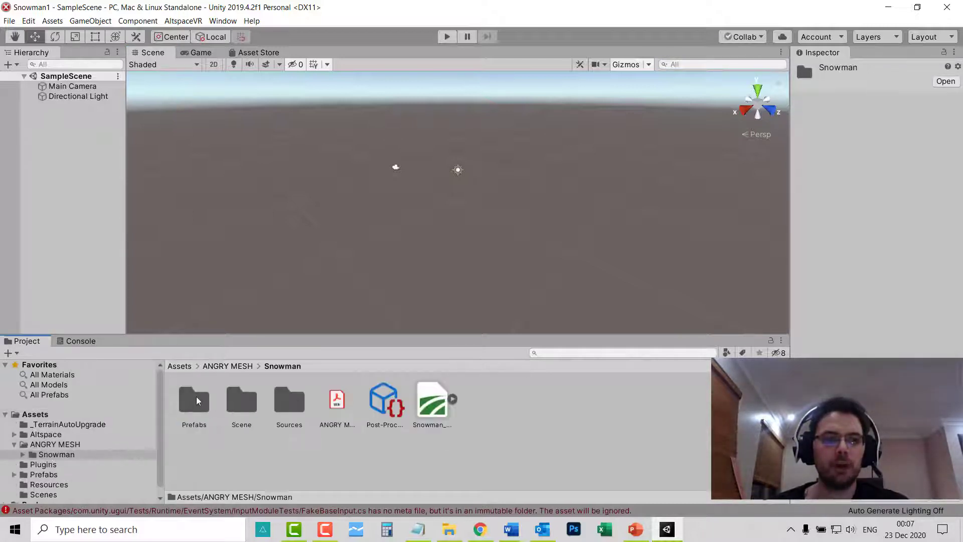
double_click(193, 401)
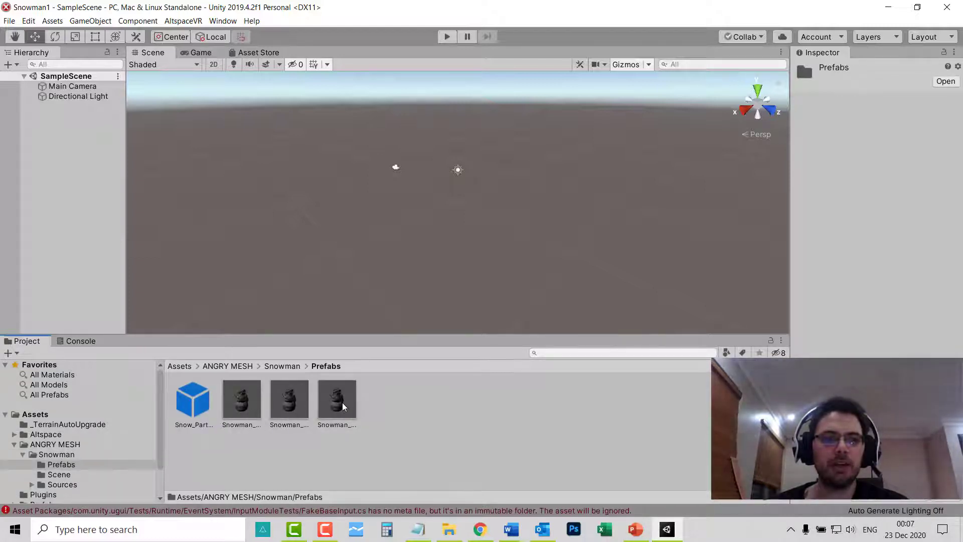
left_click_drag(337, 406, 421, 210)
Step: Raise the snowman to Y 4.85 and move it along X toward the camera
left_click_drag(407, 163, 407, 137)
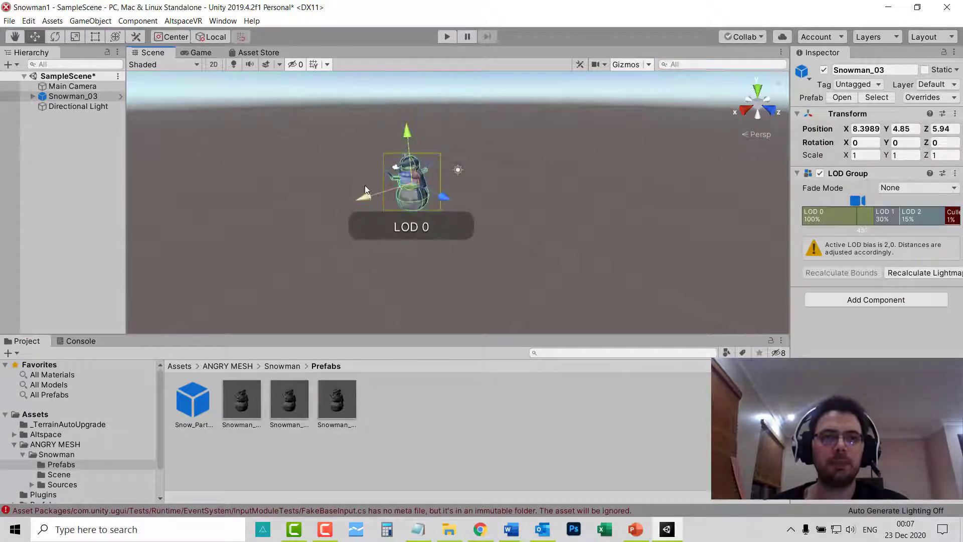
left_click_drag(352, 211, 370, 193)
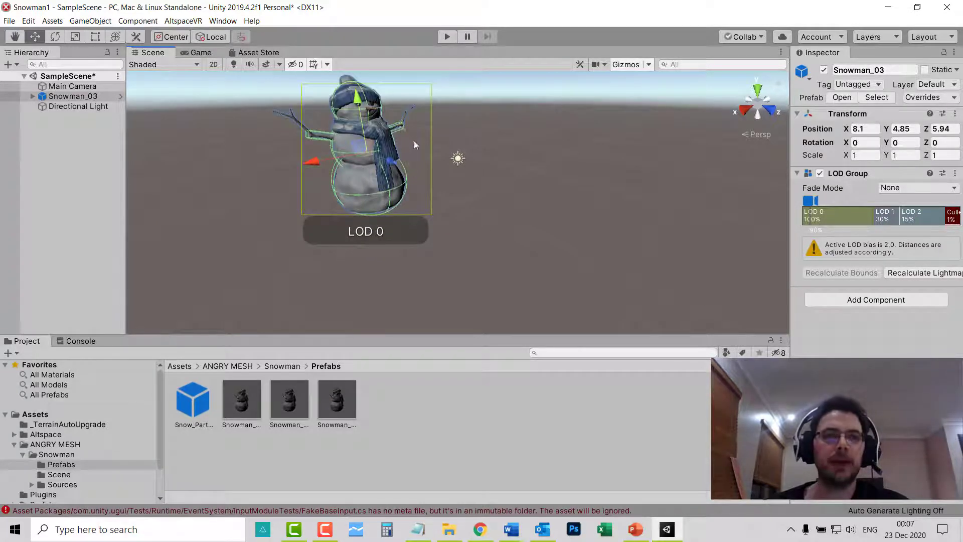
left_click(476, 111)
Step: Rotate the snowman around its vertical Y axis and centre it in view
key("e")
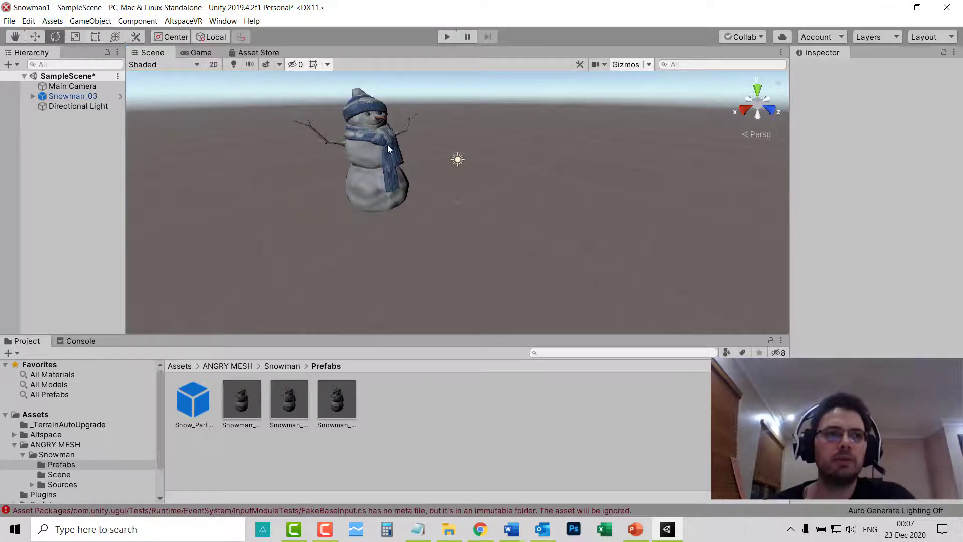
left_click(390, 155)
left_click_drag(355, 168, 378, 169)
left_click(480, 185)
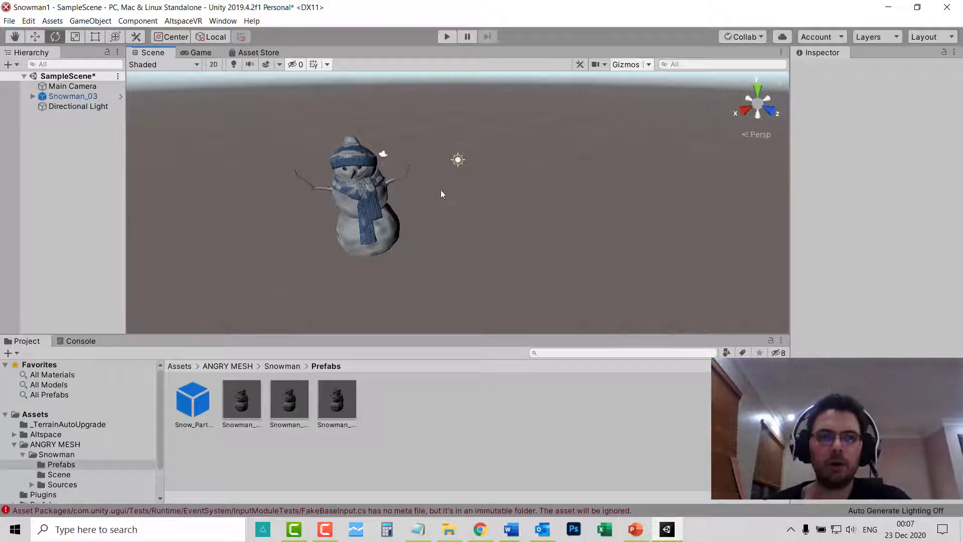
left_click_drag(446, 178, 467, 173, "alt")
scroll(464, 171, "up", 3)
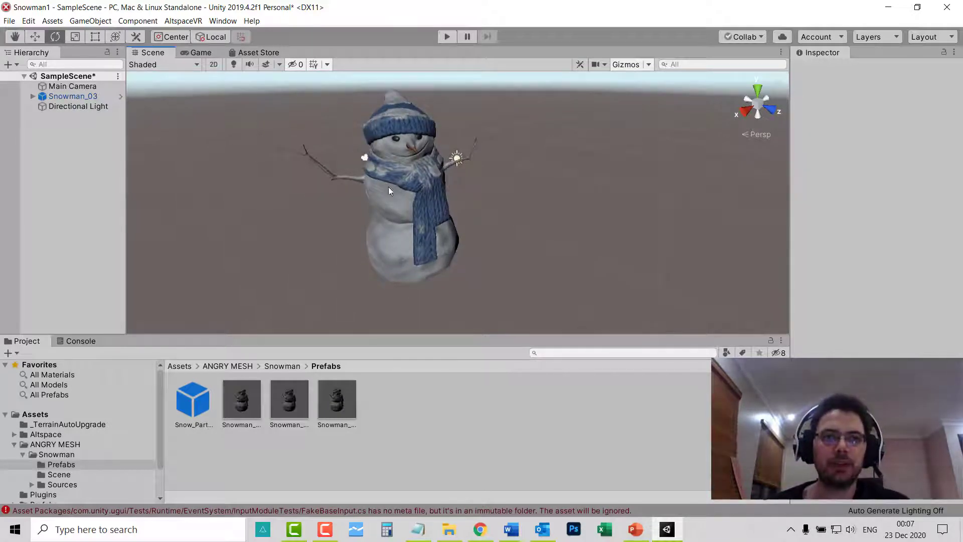
Step: Set all five Sources/Materials snowman materials to Mobile/VertexLit (Only Directional Lights)
left_click(282, 366)
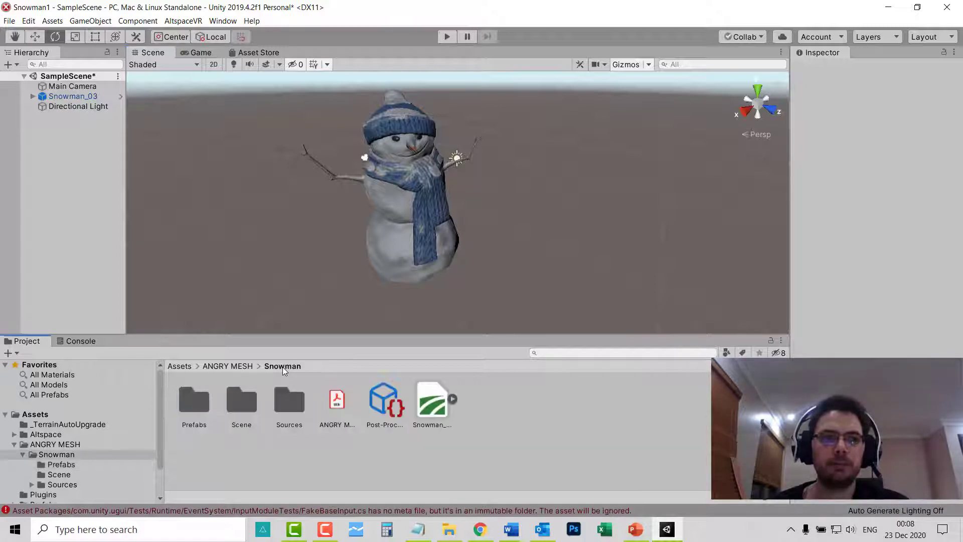
double_click(292, 397)
double_click(194, 400)
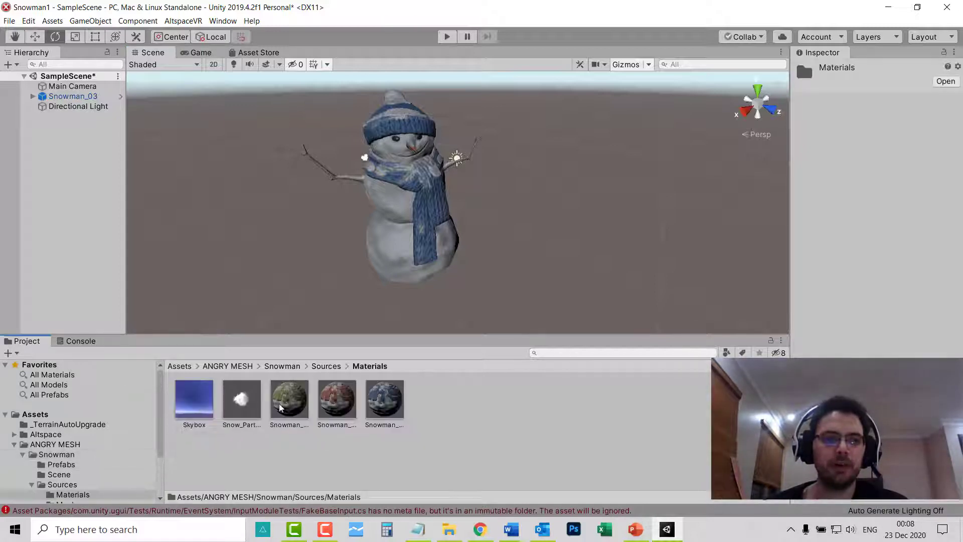
left_click(394, 406, "shift")
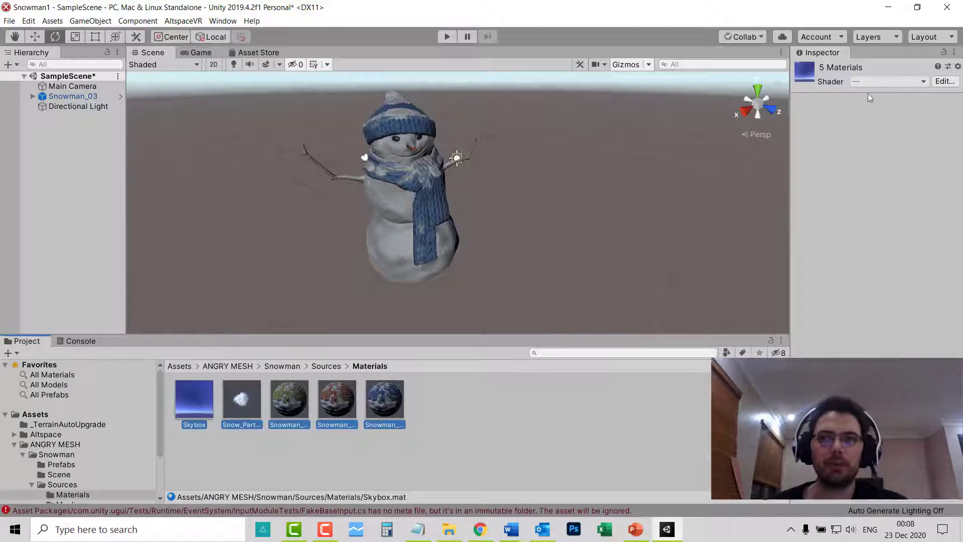
left_click(899, 82)
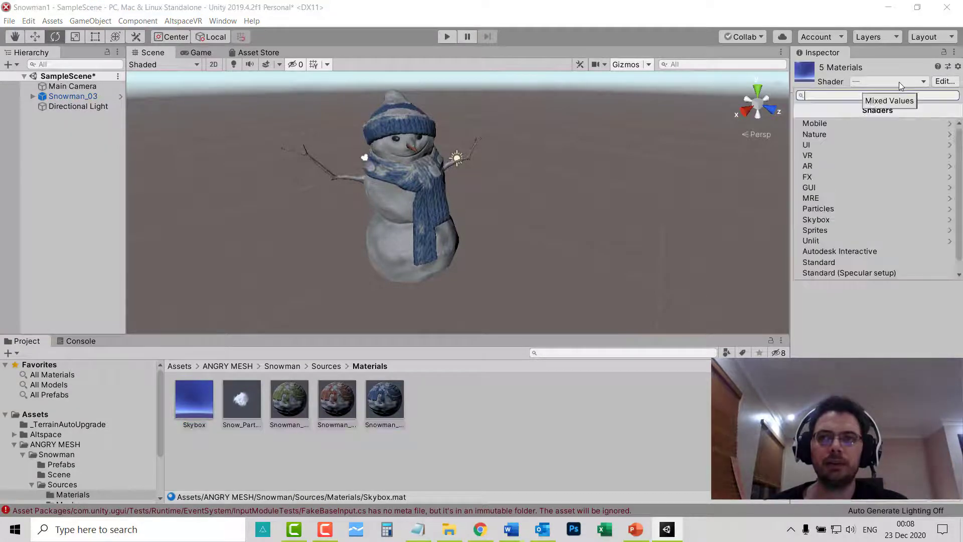
left_click(851, 121)
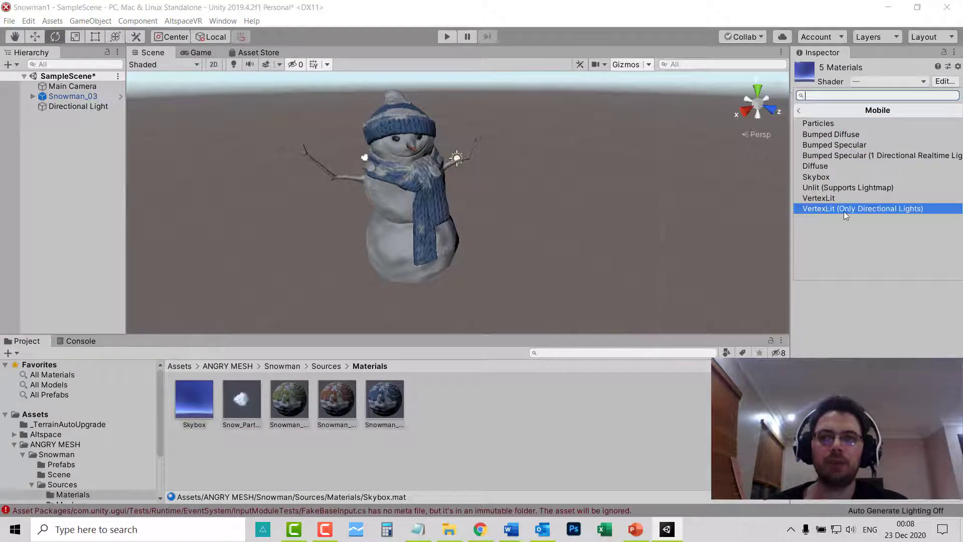
left_click(871, 210)
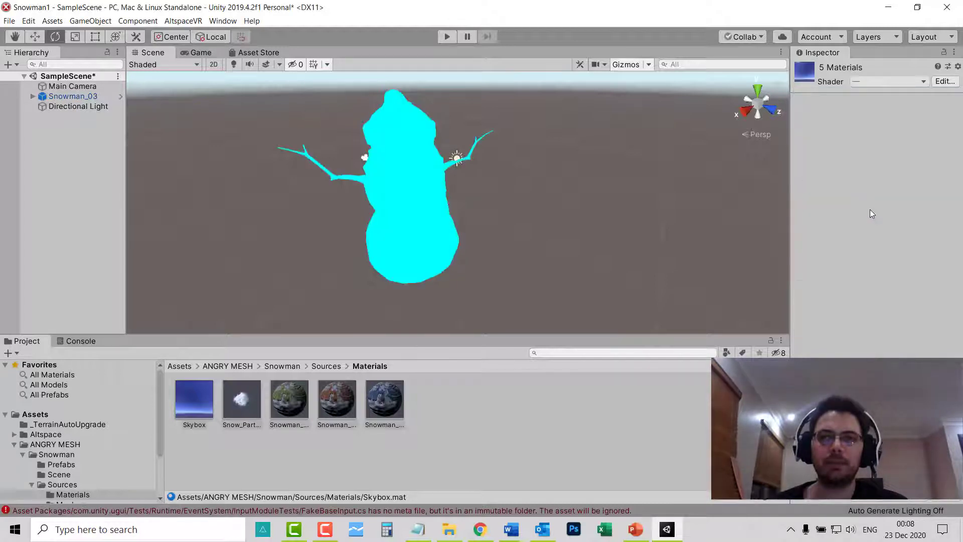
left_click(324, 367)
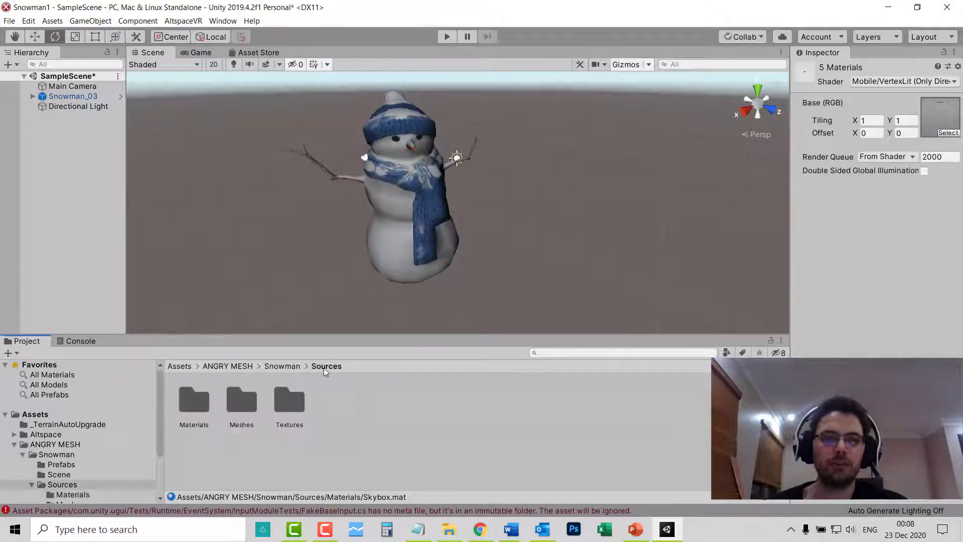
Step: Set the Snowman mesh's compression to Medium and apply the import settings
double_click(239, 405)
left_click(189, 401)
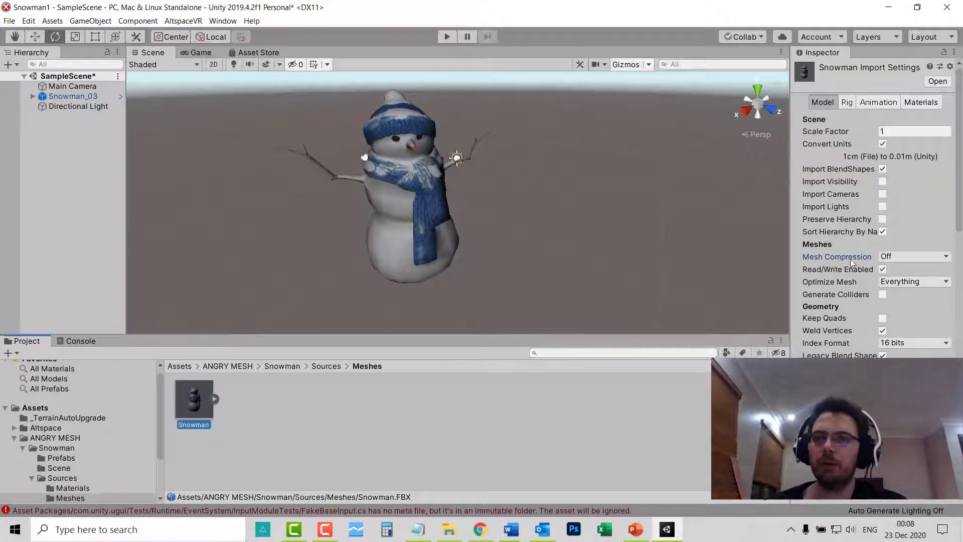
left_click(914, 258)
left_click(909, 293)
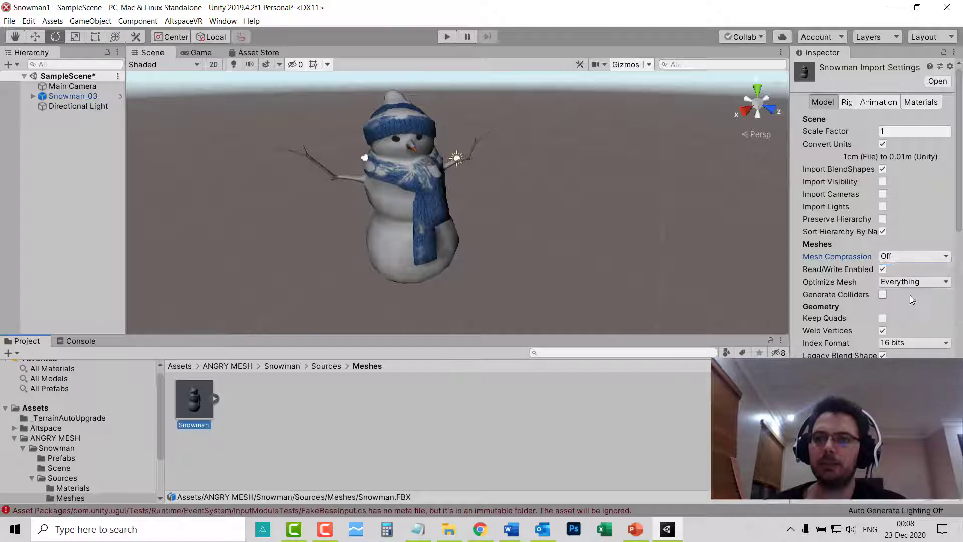
scroll(910, 300, "down", 3)
scroll(912, 301, "down", 3)
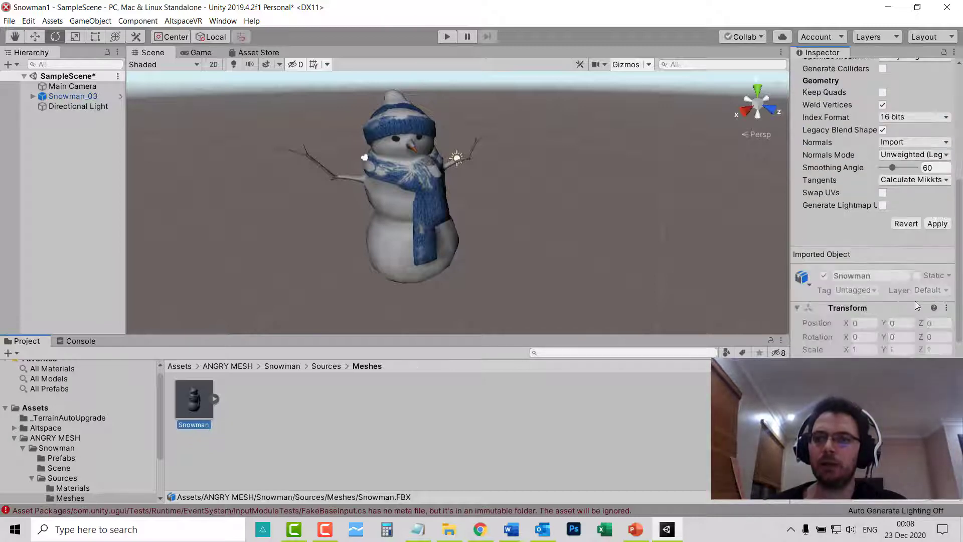
left_click(937, 223)
Step: Give all nine textures Max Size 1024 with crunch compression at quality 50, and apply
left_click(326, 366)
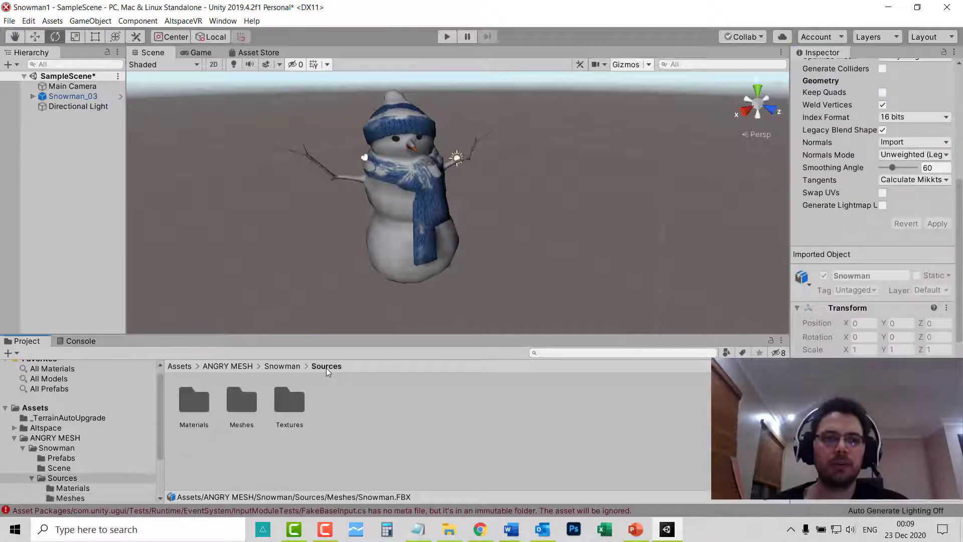
double_click(290, 402)
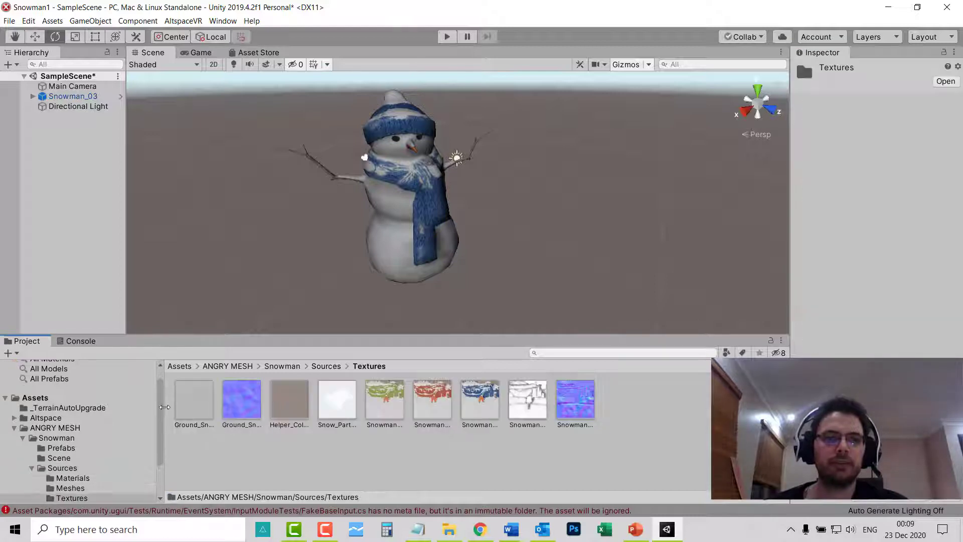
left_click(204, 398)
left_click(574, 412, "shift")
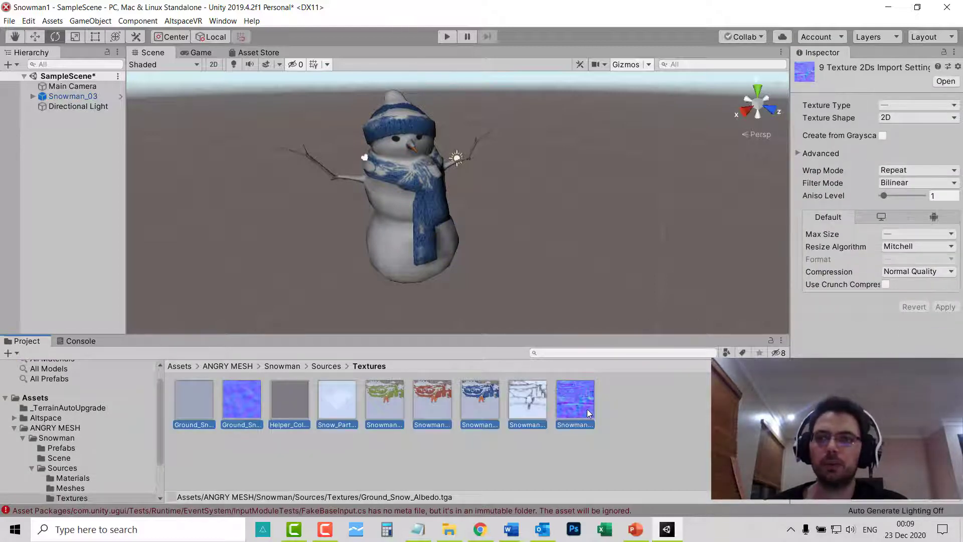
left_click(918, 234)
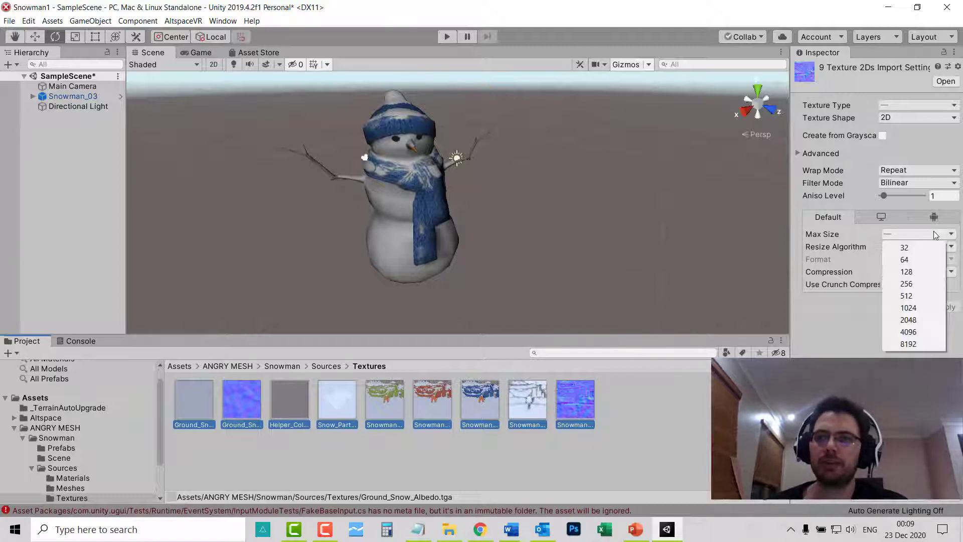
left_click(922, 308)
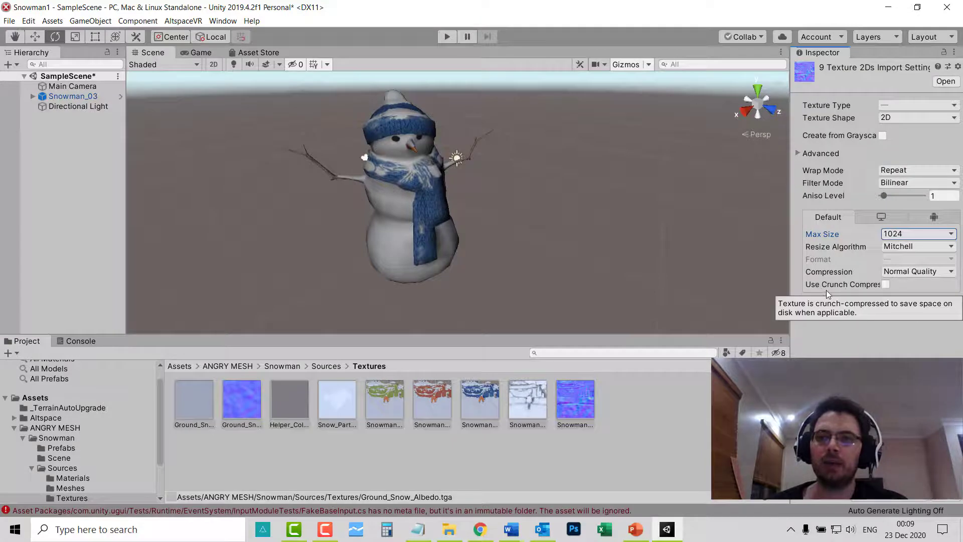
left_click(885, 285)
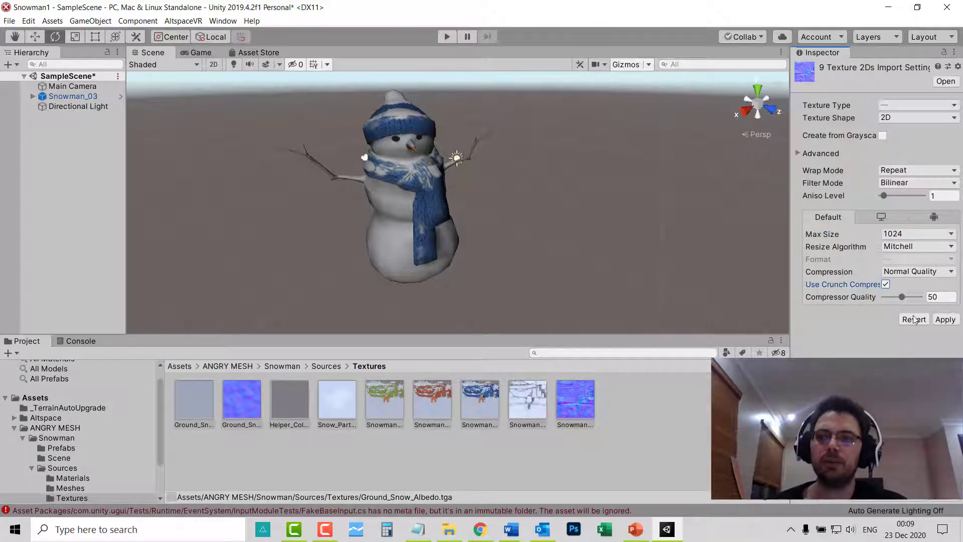
left_click(937, 321)
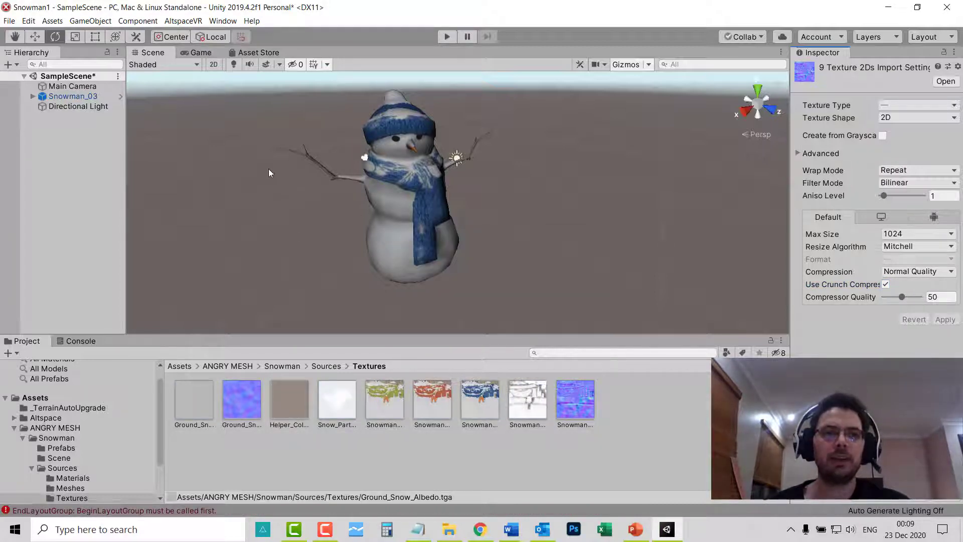
Step: Expand Snowman_03 in the Hierarchy to inspect its LOD0, LOD1, LOD2 and Collisions children
left_click(32, 96)
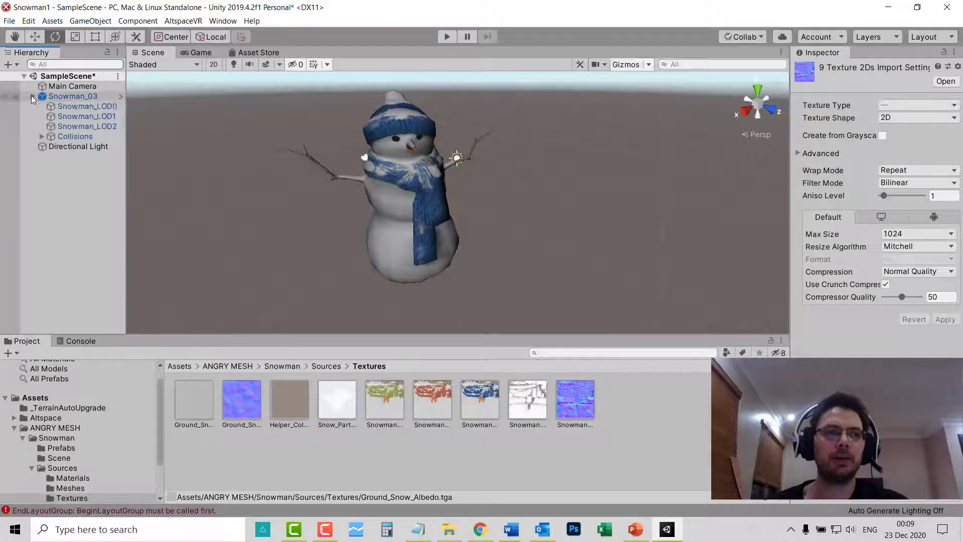
left_click(83, 108)
left_click(85, 117)
left_click(86, 127)
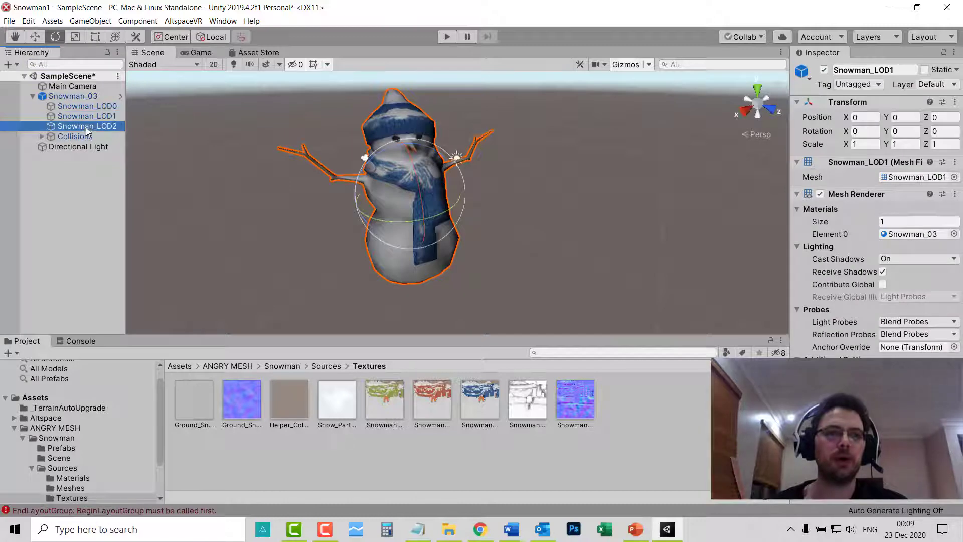
left_click(86, 137)
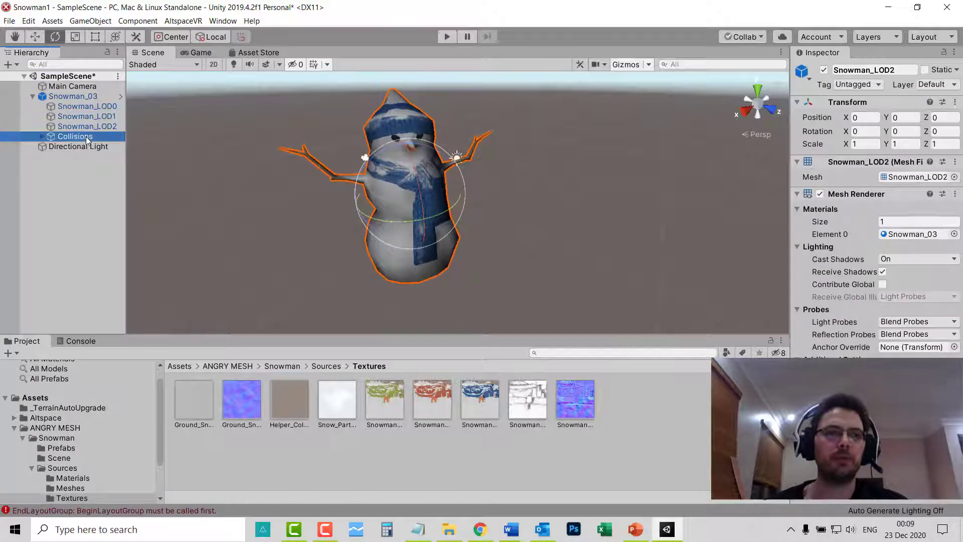
left_click(65, 96)
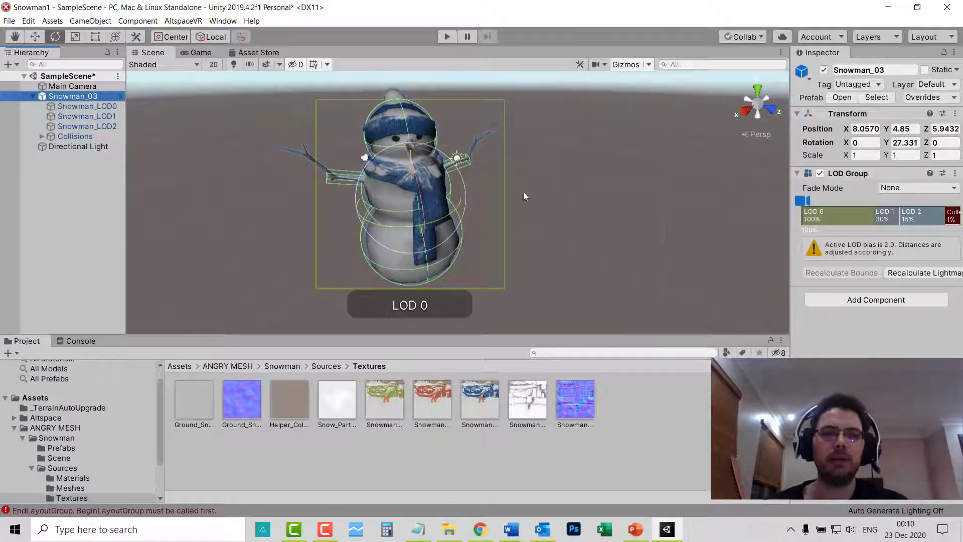
Step: Preview a texture and the red, blue and green materials on the snowman, keeping blue
left_click_drag(420, 413, 438, 196)
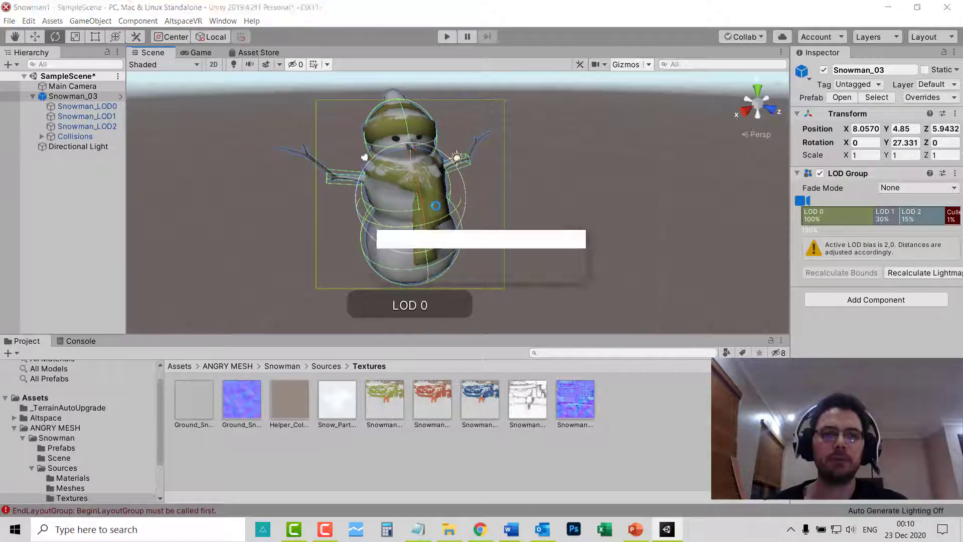
left_click(325, 367)
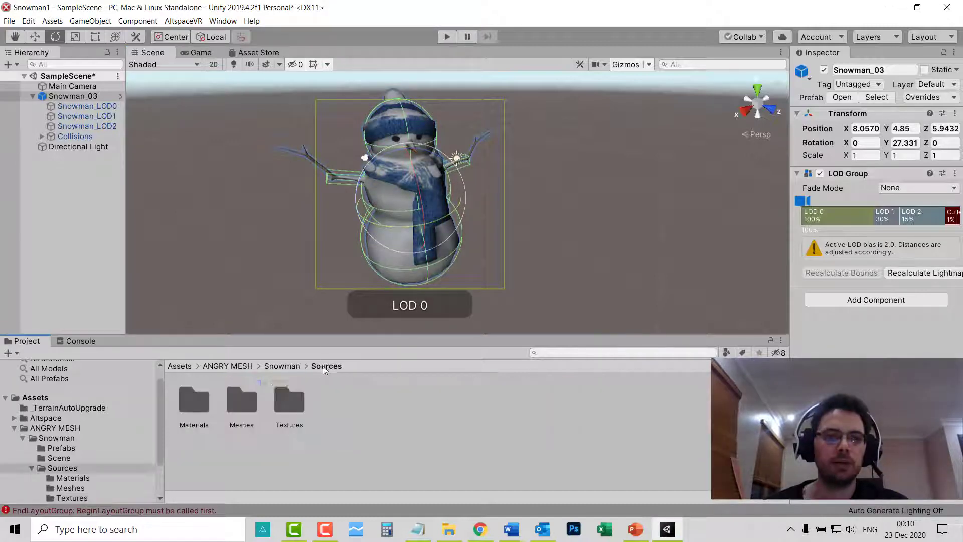
double_click(198, 403)
left_click_drag(492, 410, 472, 406)
left_click_drag(532, 404, 390, 176)
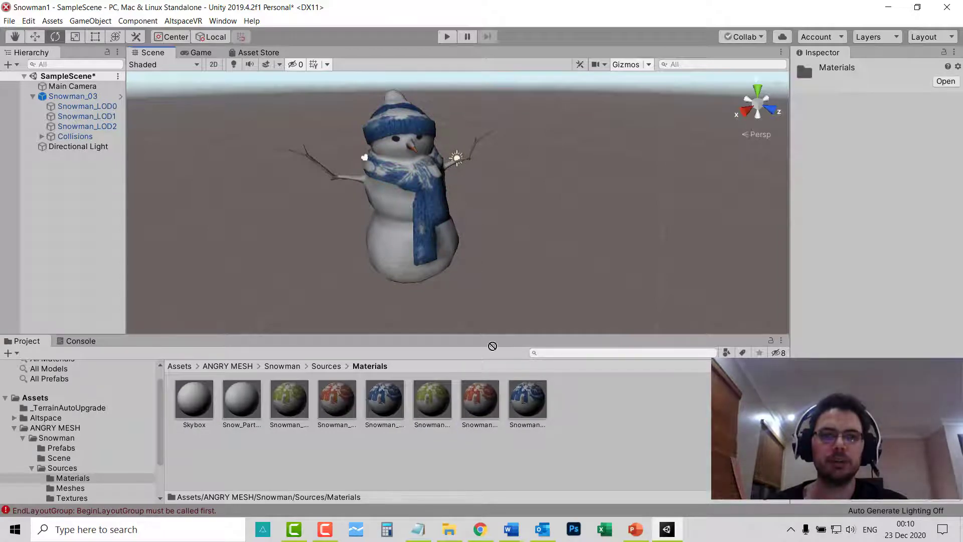
left_click_drag(493, 346, 527, 412)
left_click_drag(432, 399, 432, 346)
left_click(432, 173)
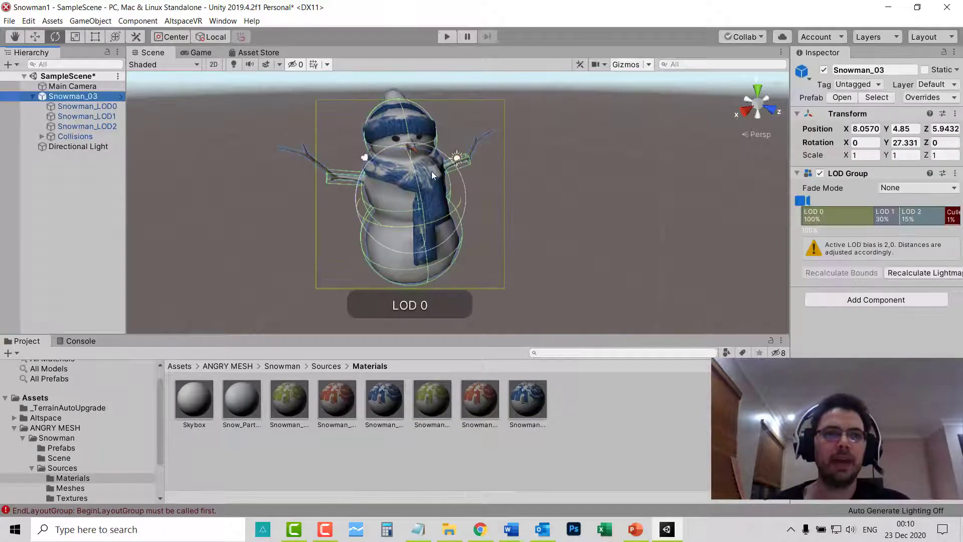
left_click(593, 224)
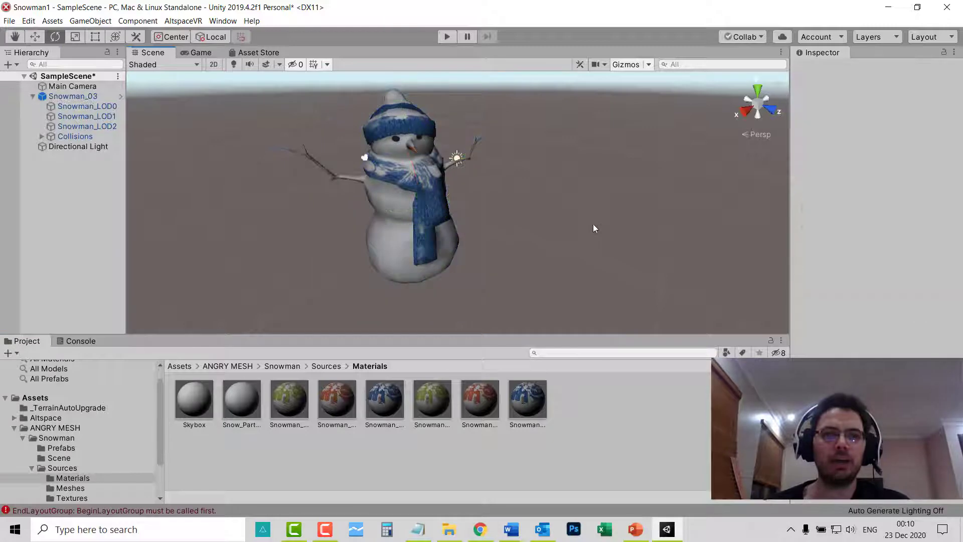
Step: In the AltspaceVR Kit settings, set Kit Folder and Asset Name to the kit ID plus _snowman
left_click(187, 23)
left_click(202, 34)
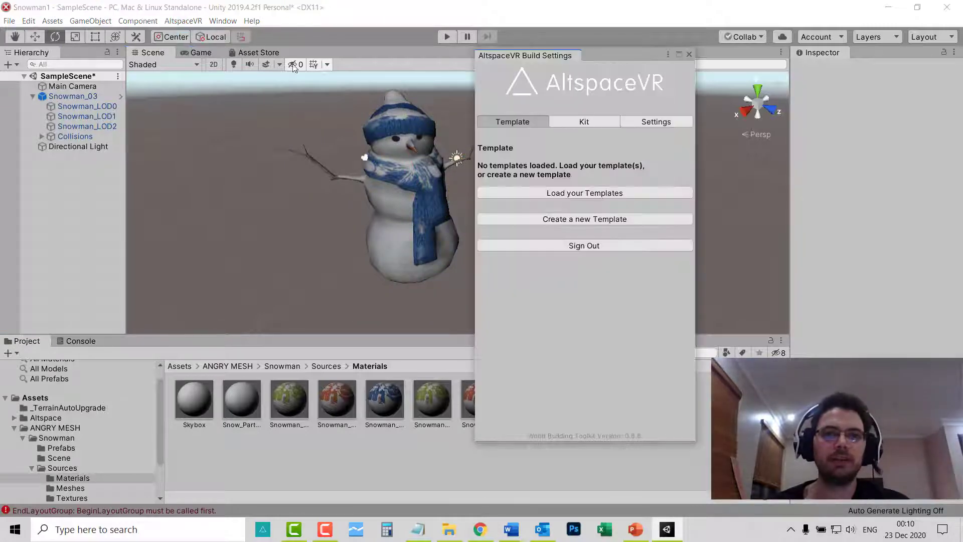
left_click(593, 124)
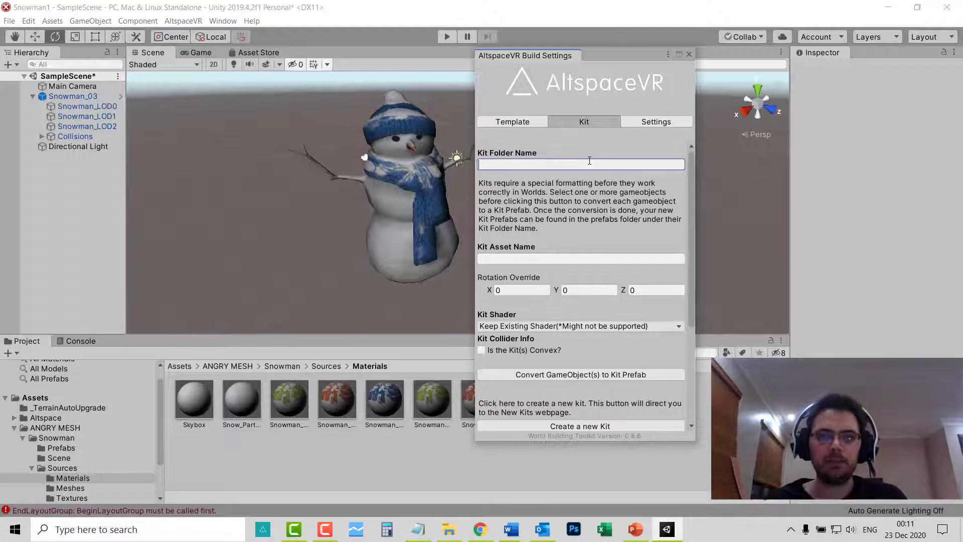
key("ctrl+v")
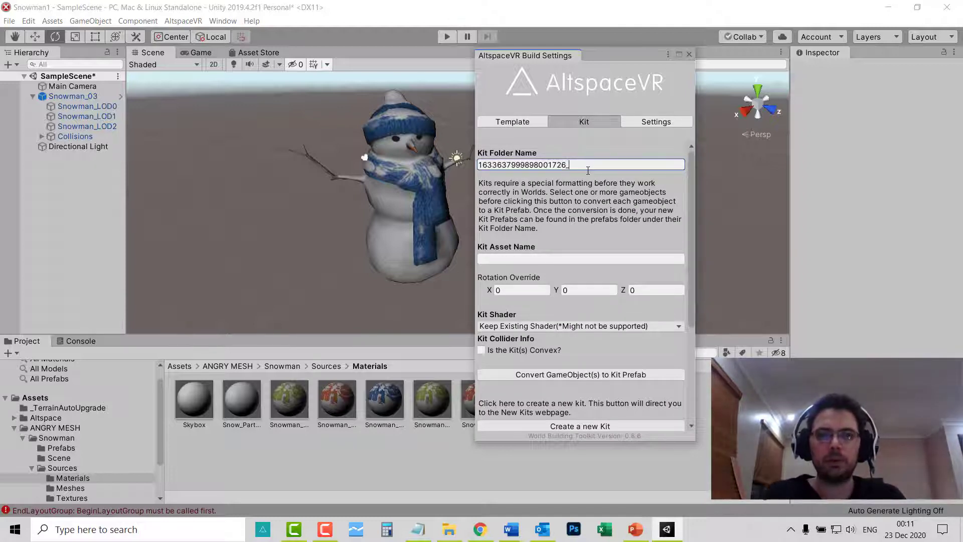
type("_Snowman")
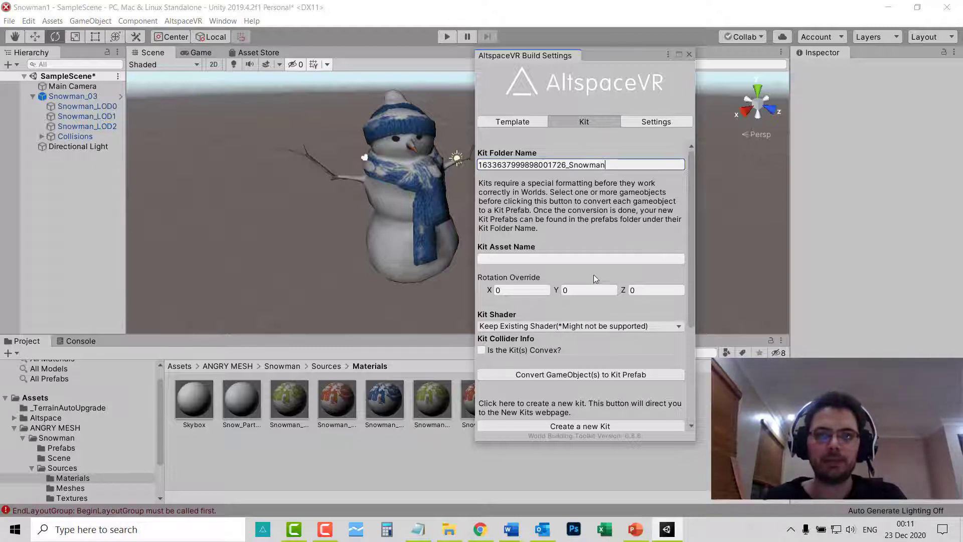
left_click(635, 258)
key("ctrl+v")
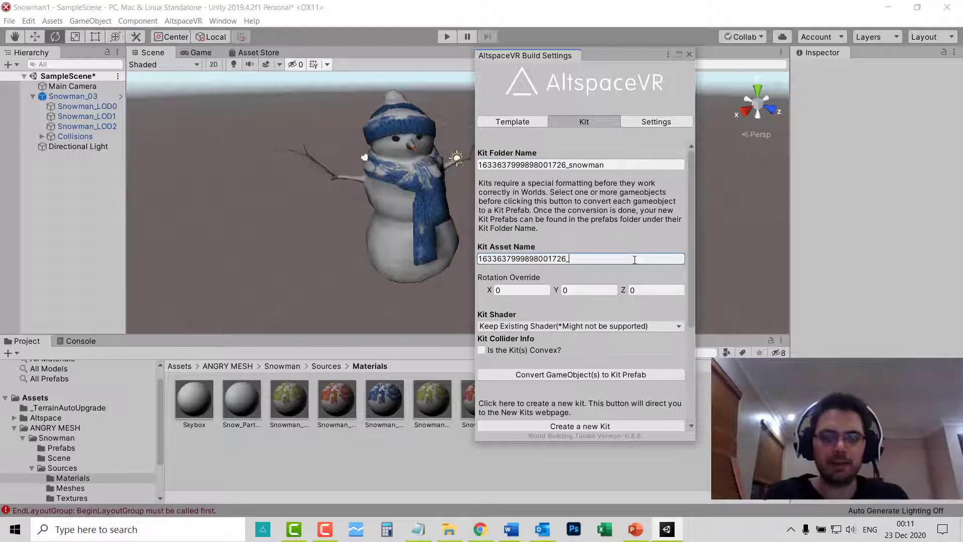
type("_Snowman")
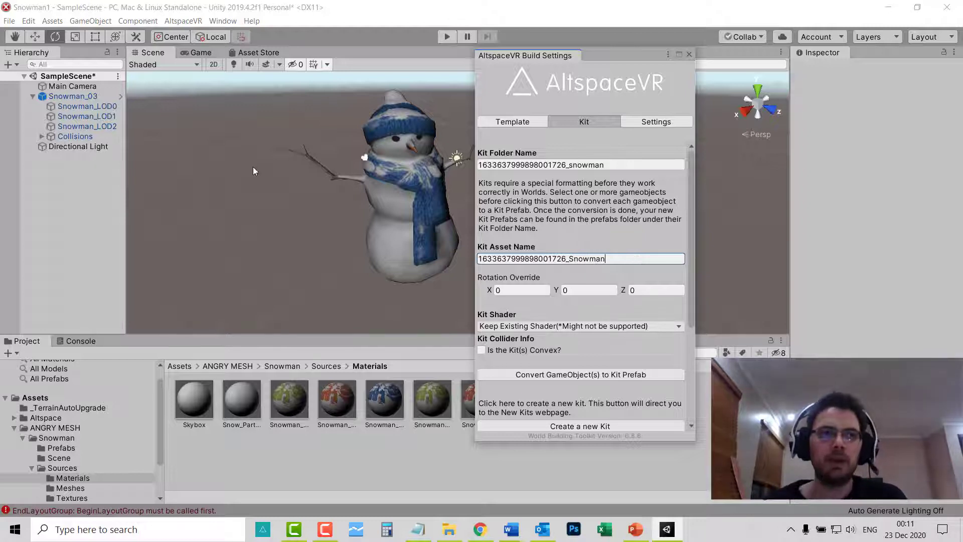
Step: Select Snowman_03 and convert it into a kit prefab
left_click(83, 96)
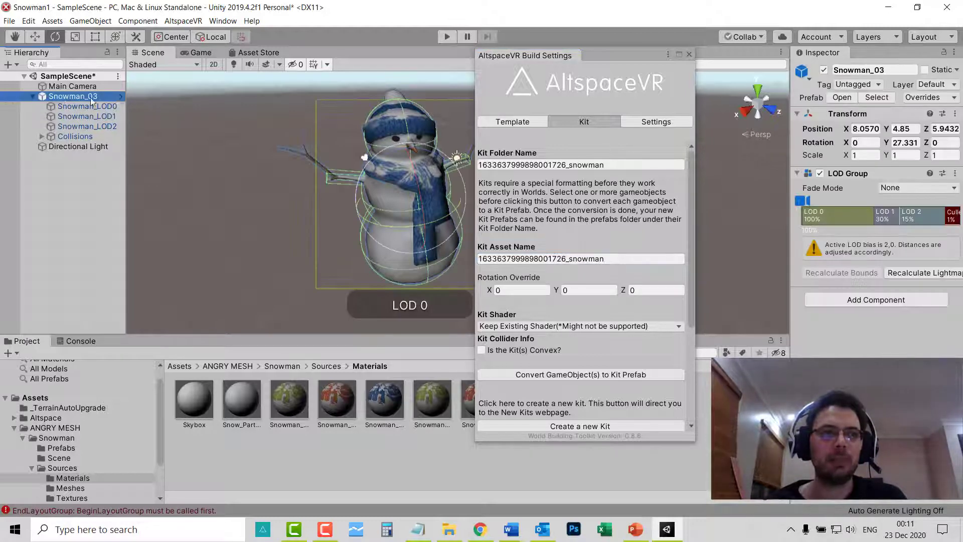
key("Left")
scroll(565, 301, "down", 2)
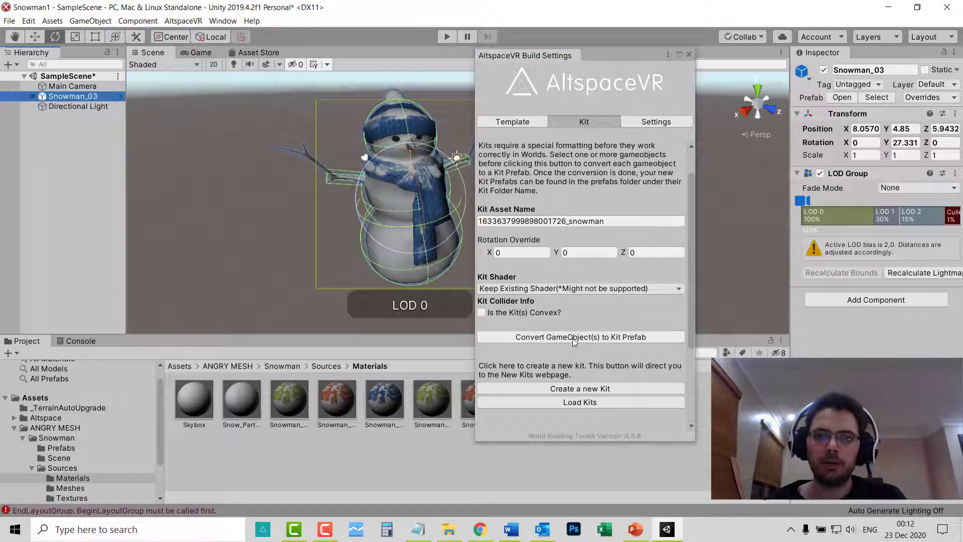
left_click(613, 338)
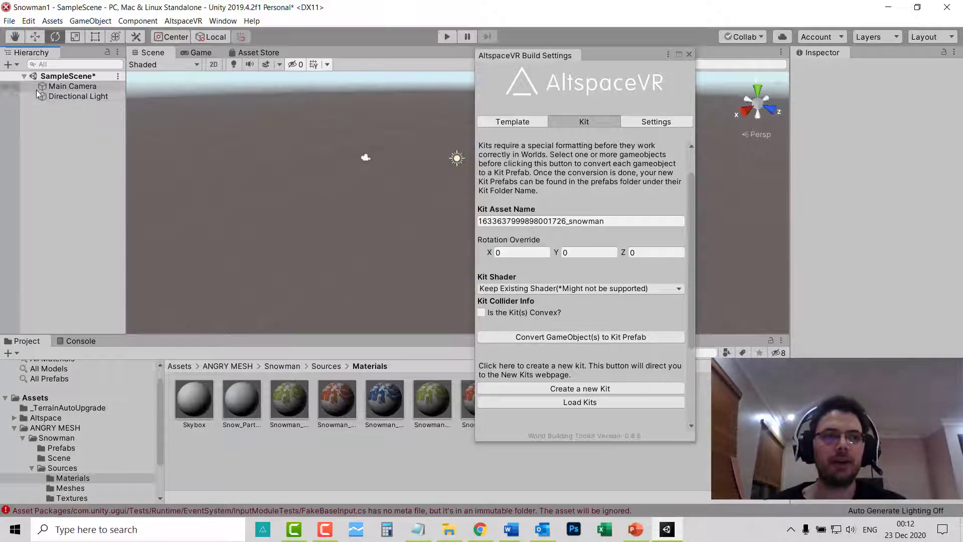
Step: With Windows, Android and packaged screenshots enabled, load the kit prefab directories to list the _snowman kit
scroll(680, 257, "up", 2)
scroll(572, 341, "down", 5)
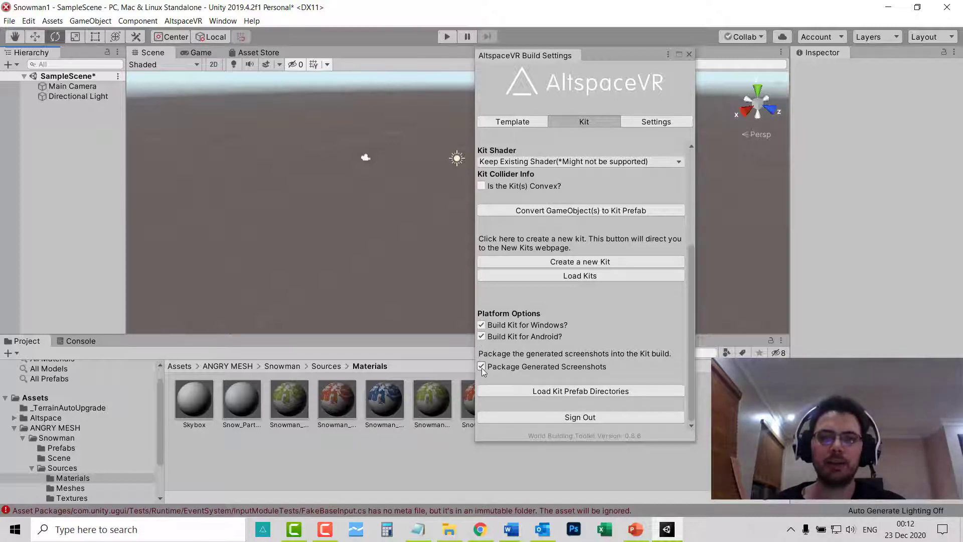
left_click(584, 392)
scroll(608, 330, "down", 3)
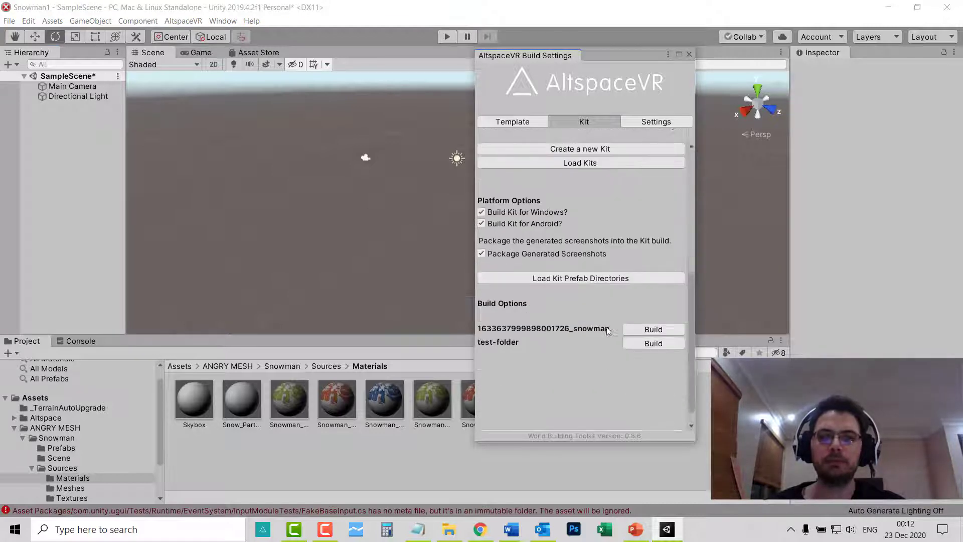
scroll(608, 330, "down", 1)
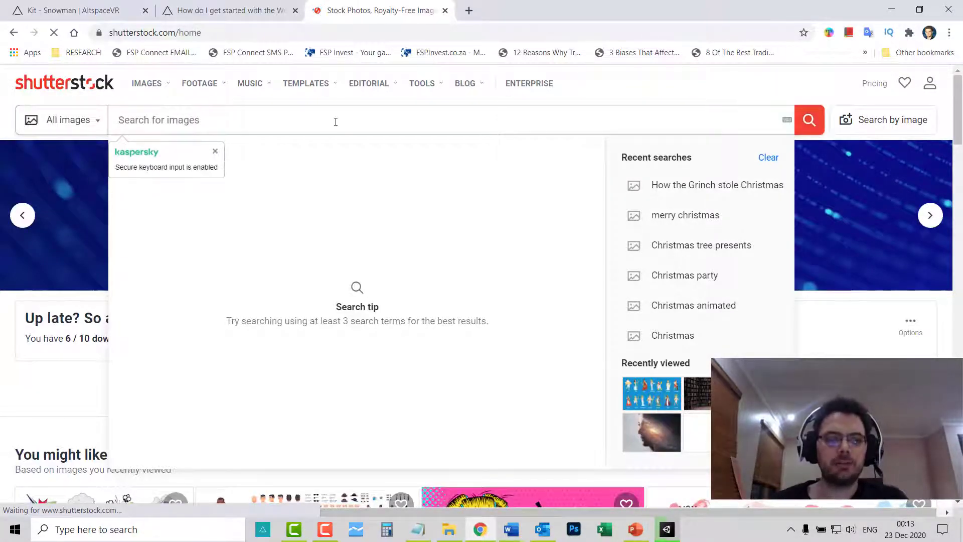
Step: Search Shutterstock for Snowman and save a screenshot of the first snowman image as SNOWMAN IMAGE
type("Snowman")
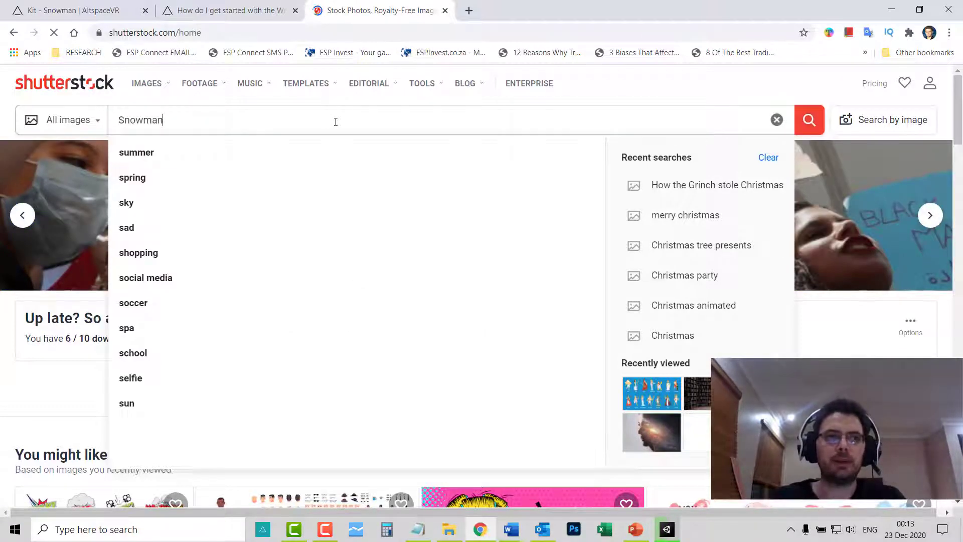
key("Return")
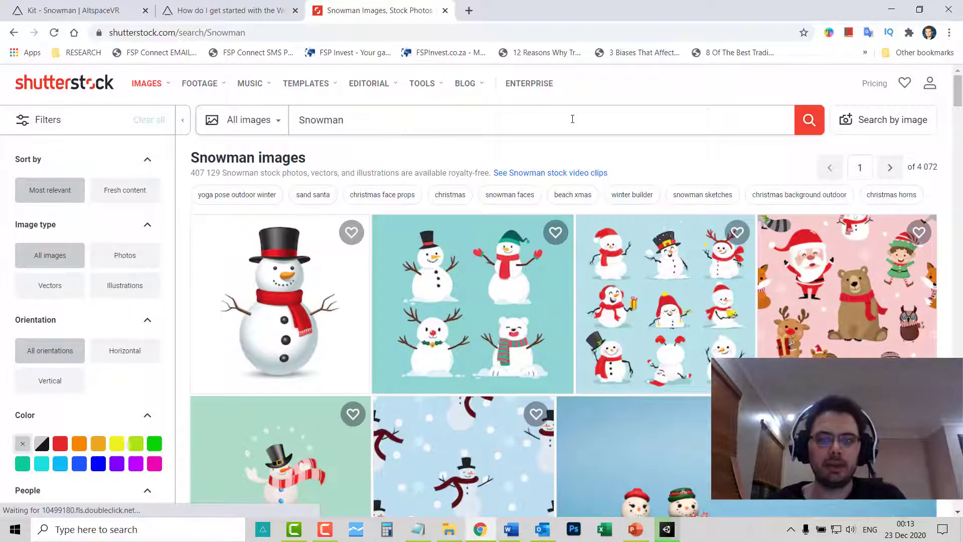
key("Print")
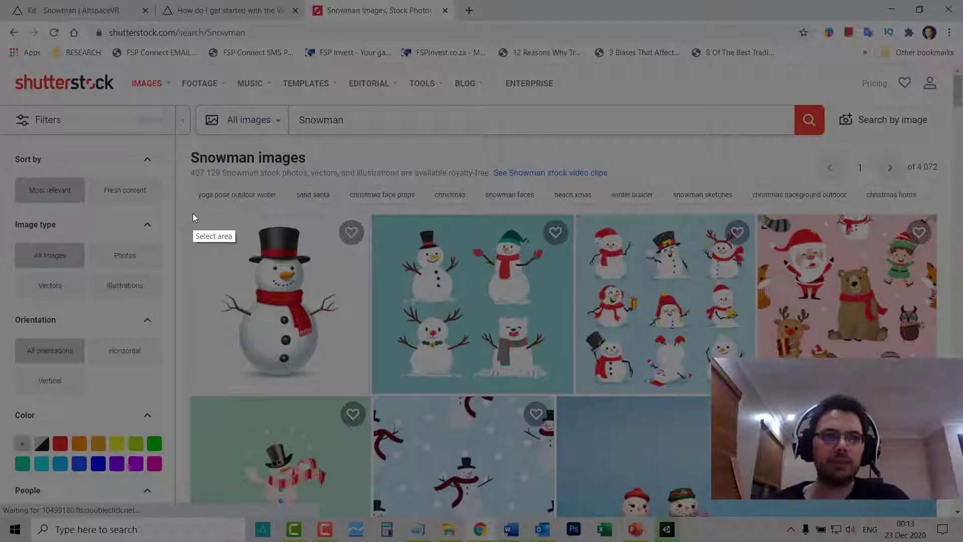
left_click_drag(192, 216, 369, 391)
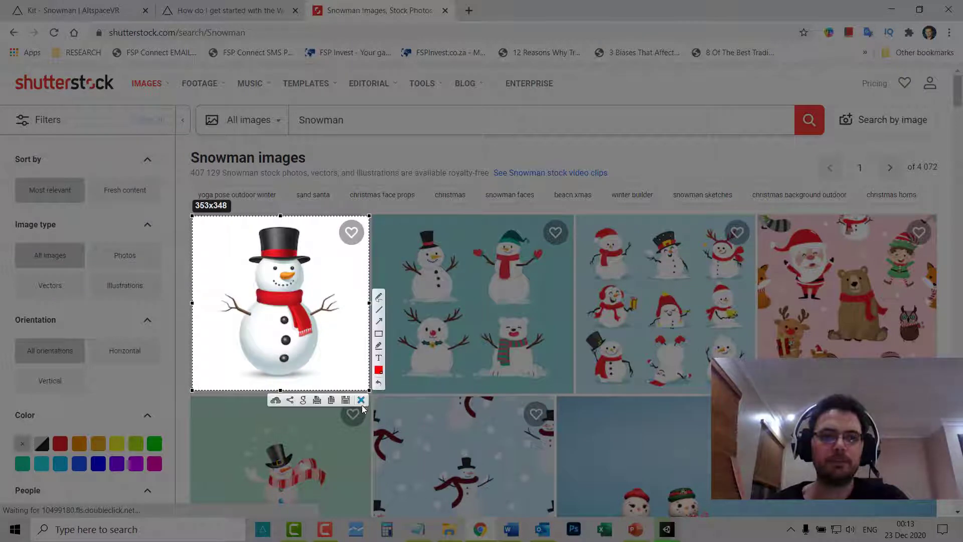
left_click(346, 400)
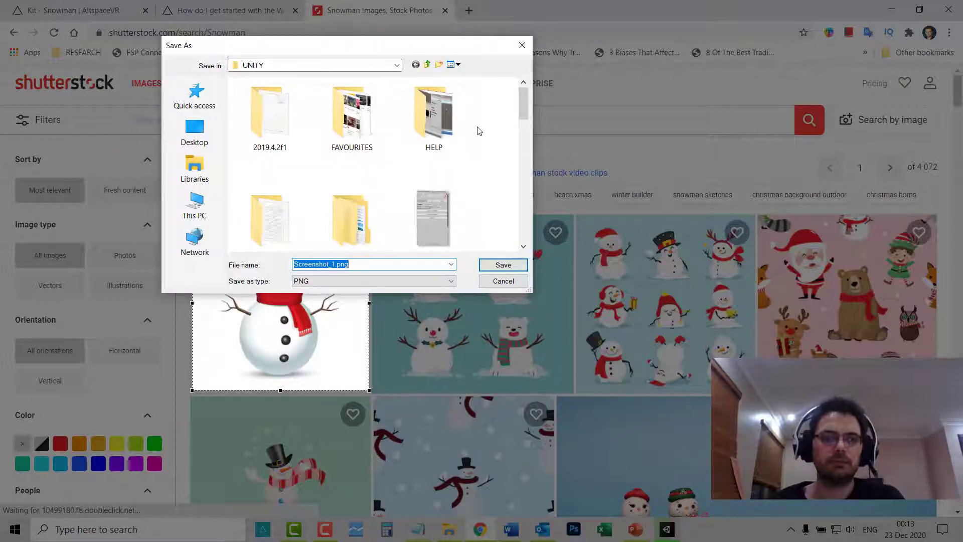
type("SNOWMAN IMA")
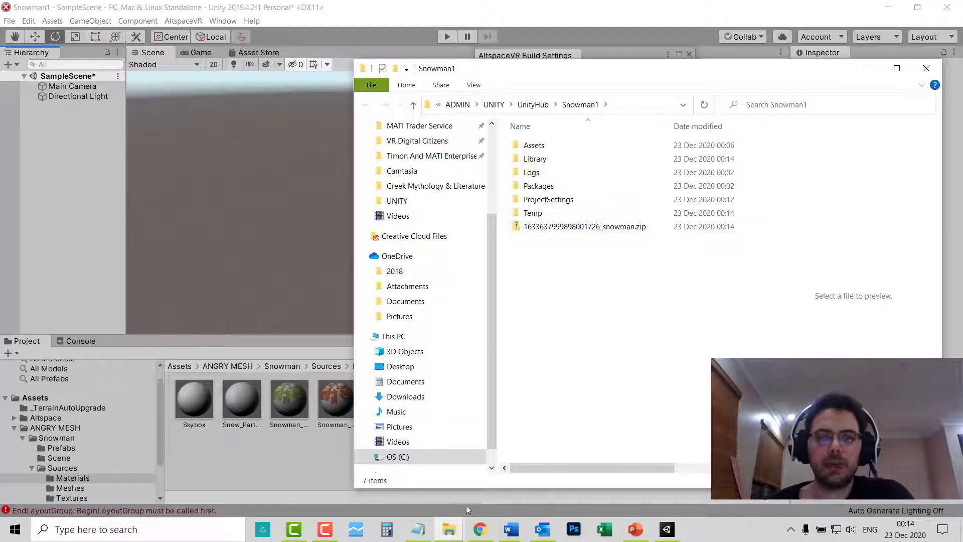
Step: Edit the Snowman kit on the AltspaceVR site and choose SNOWMAN IMAGE.png as its image
left_click(480, 530)
left_click(41, 6)
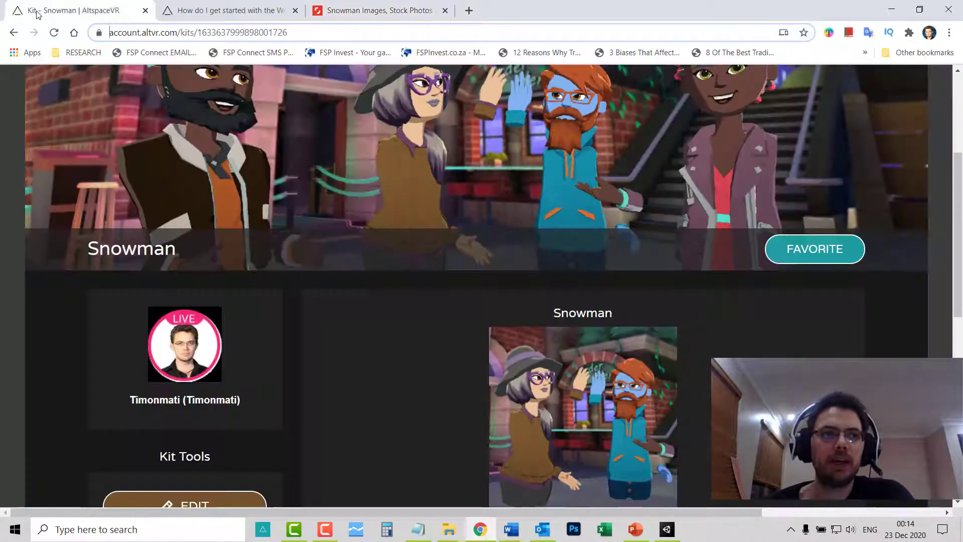
scroll(357, 246, "down", 5)
left_click(207, 259)
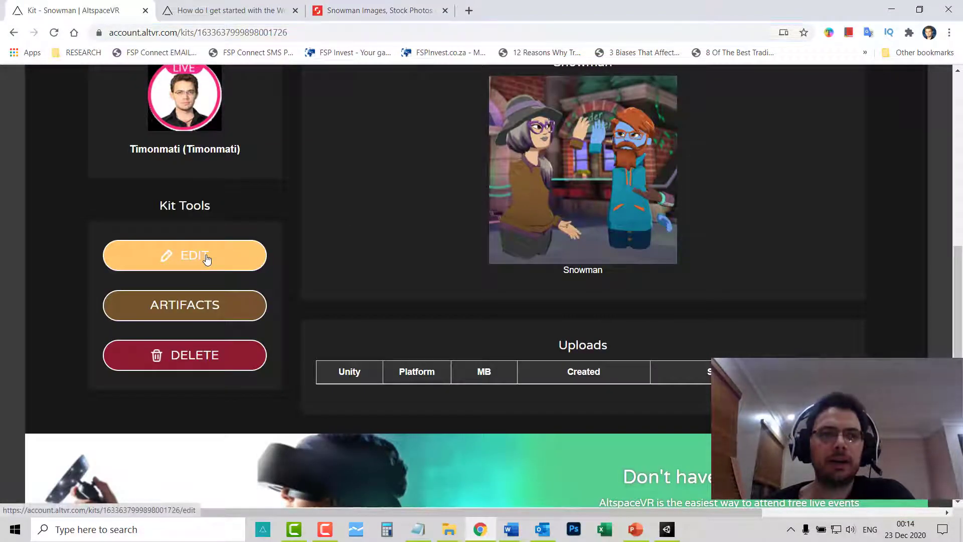
scroll(390, 244, "down", 3)
scroll(391, 244, "down", 3)
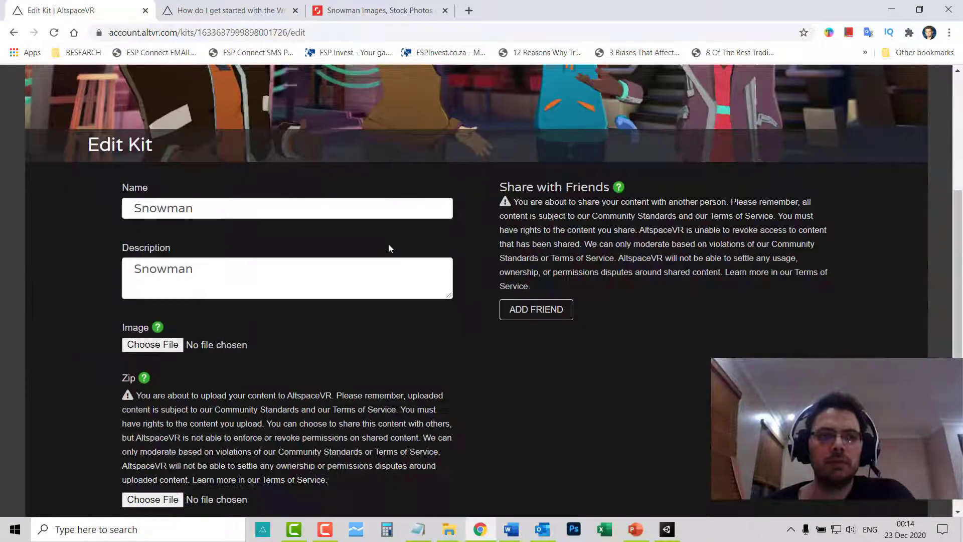
left_click(153, 261)
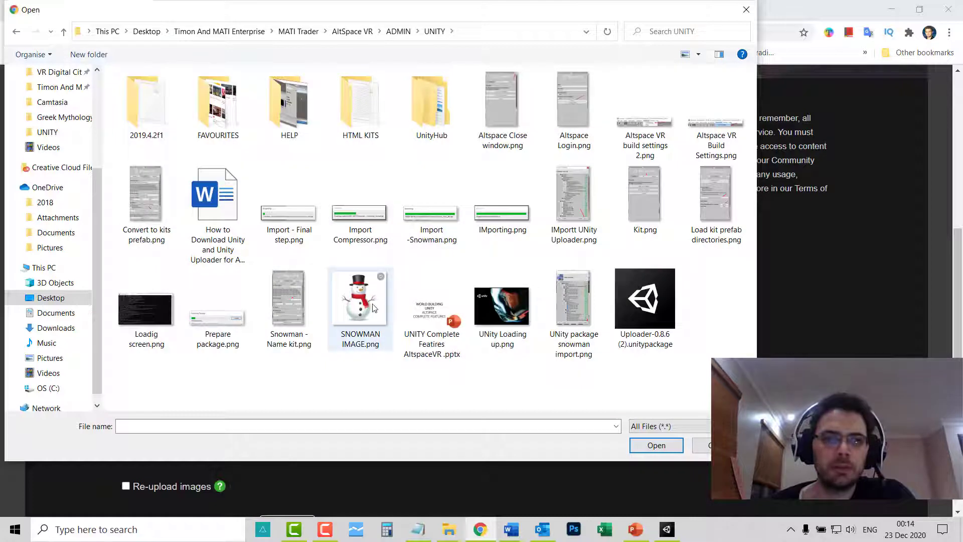
left_click(374, 307)
left_click(678, 441)
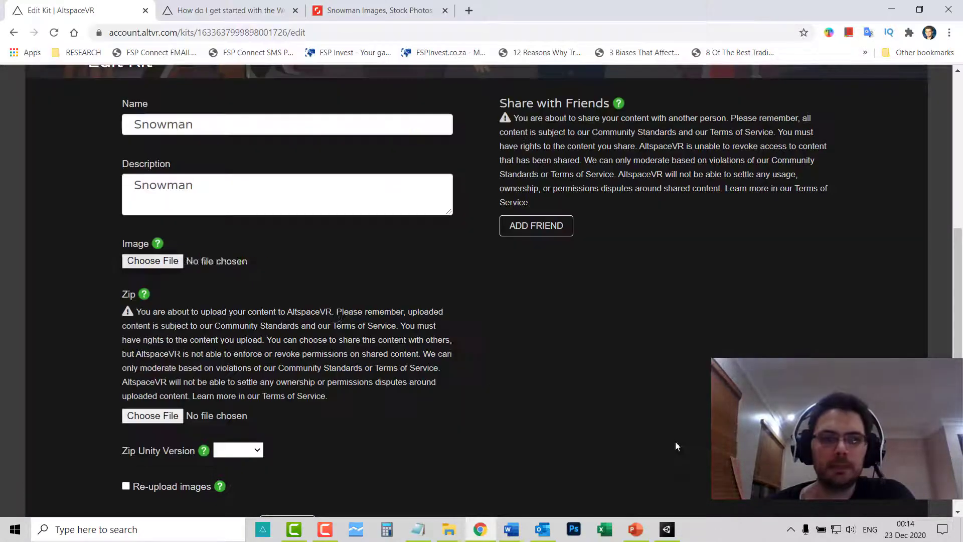
Step: Set Zip Unity Version to 2019.4, attach the _snowman.zip from Explorer, and submit the update
scroll(675, 443, "down", 2)
left_click(243, 371)
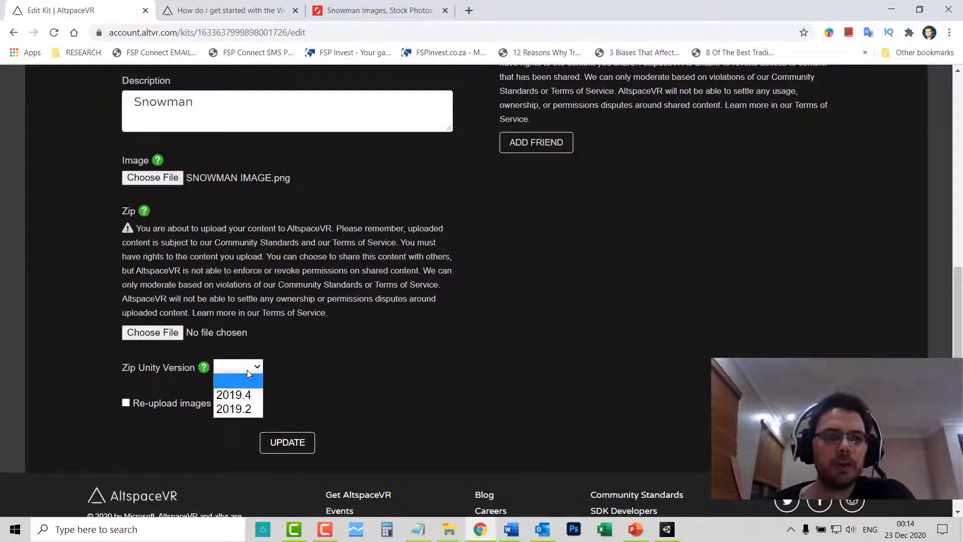
left_click(253, 398)
key("alt+Tab")
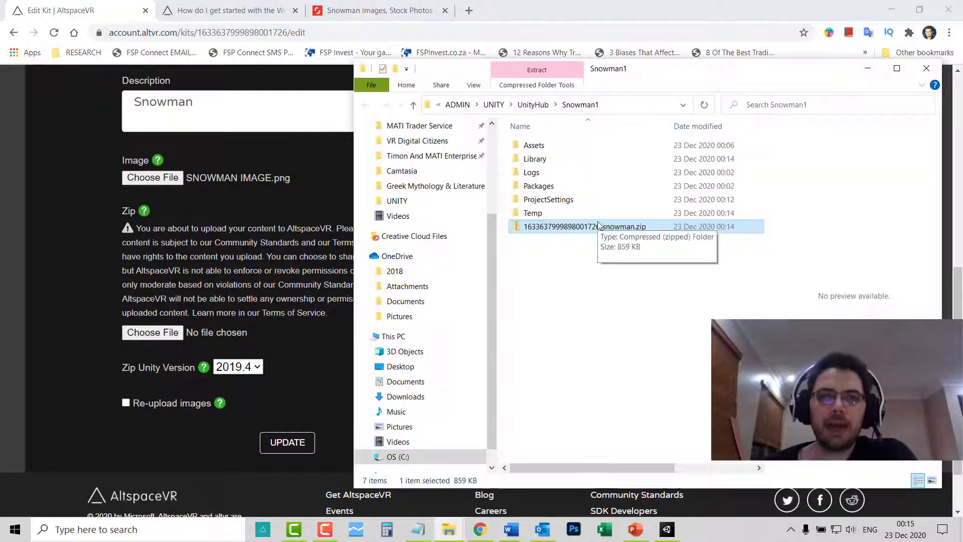
left_click_drag(607, 227, 221, 335)
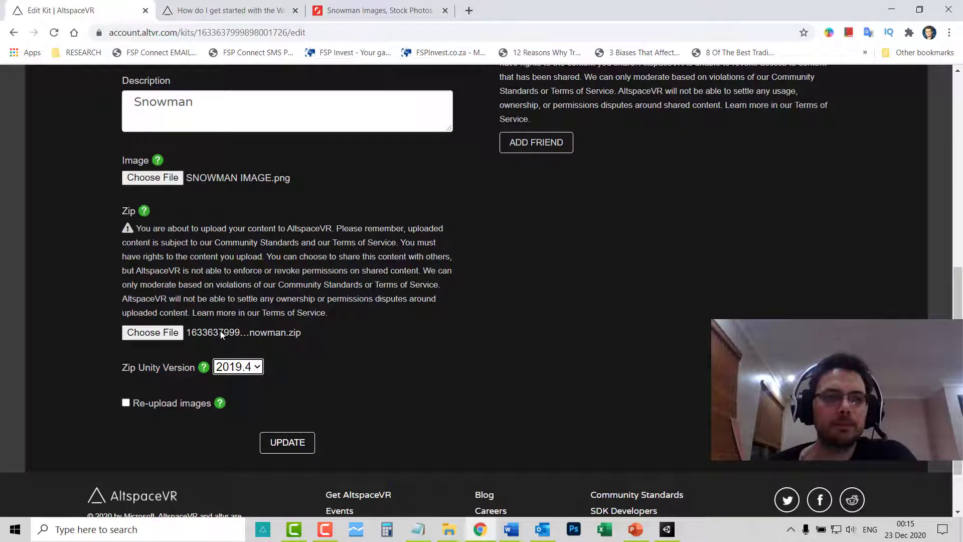
left_click(286, 447)
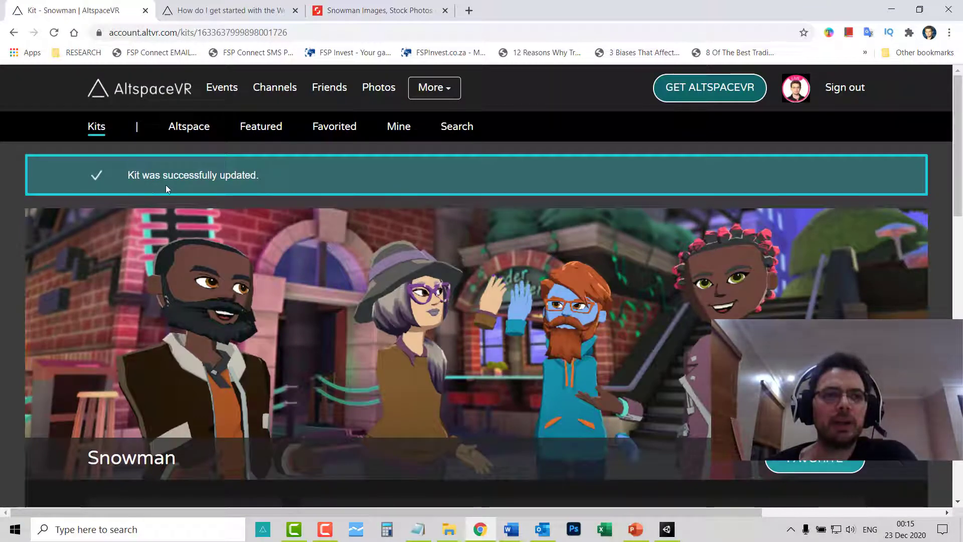
Step: Check the Snowman kit's thumbnail and android and pc uploads, then view its artifacts
scroll(266, 189, "down", 9)
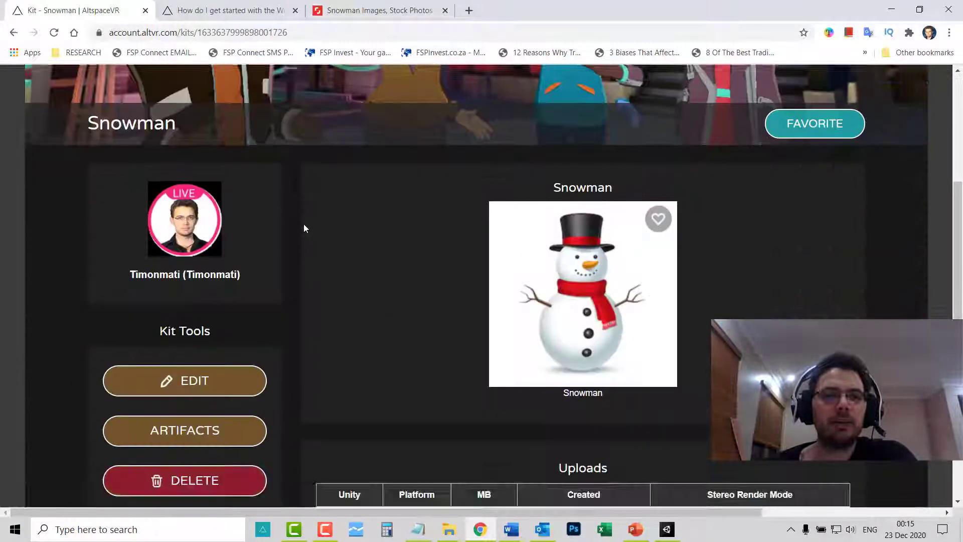
scroll(598, 225, "up", 2)
scroll(567, 271, "down", 2)
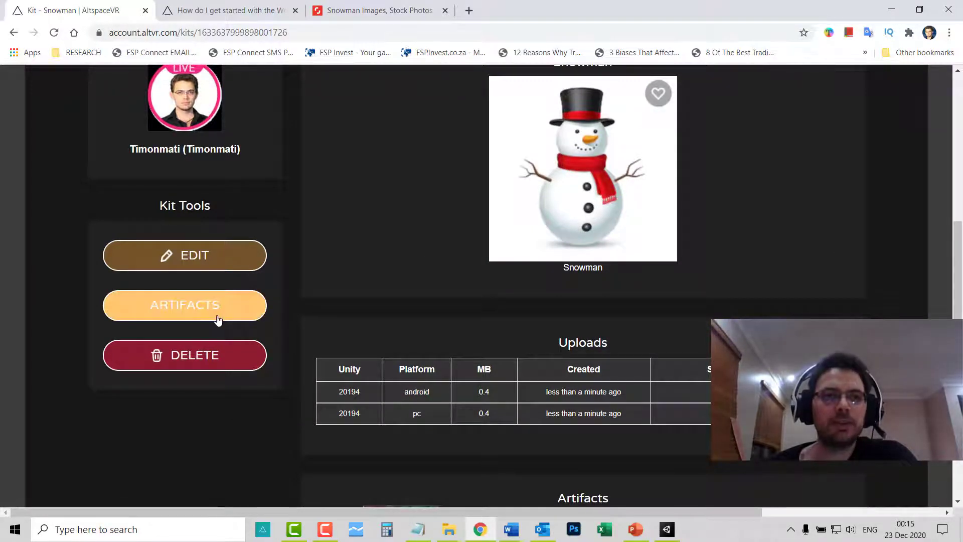
left_click(201, 316)
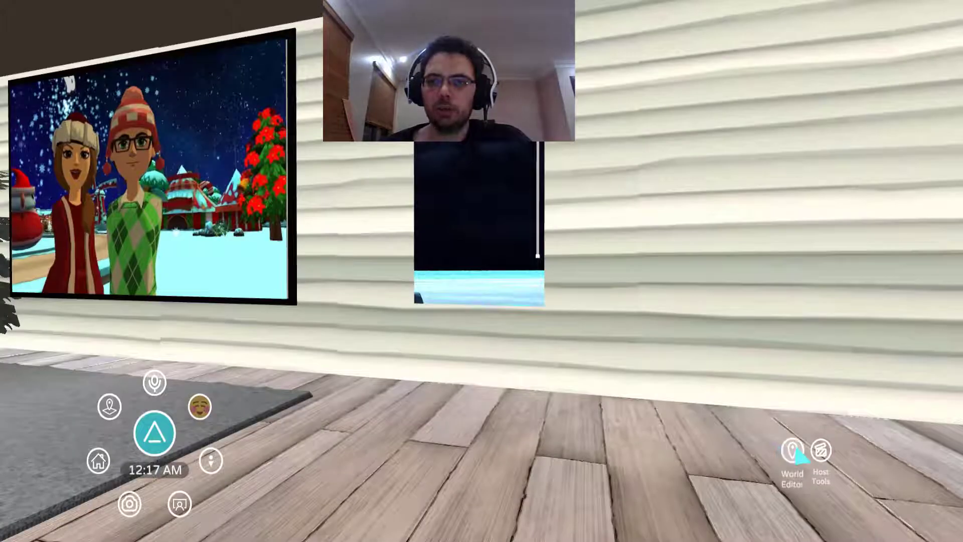
Step: Turn on World Editor edit mode and spawn the Snowman from My kits into the room
left_click(793, 450)
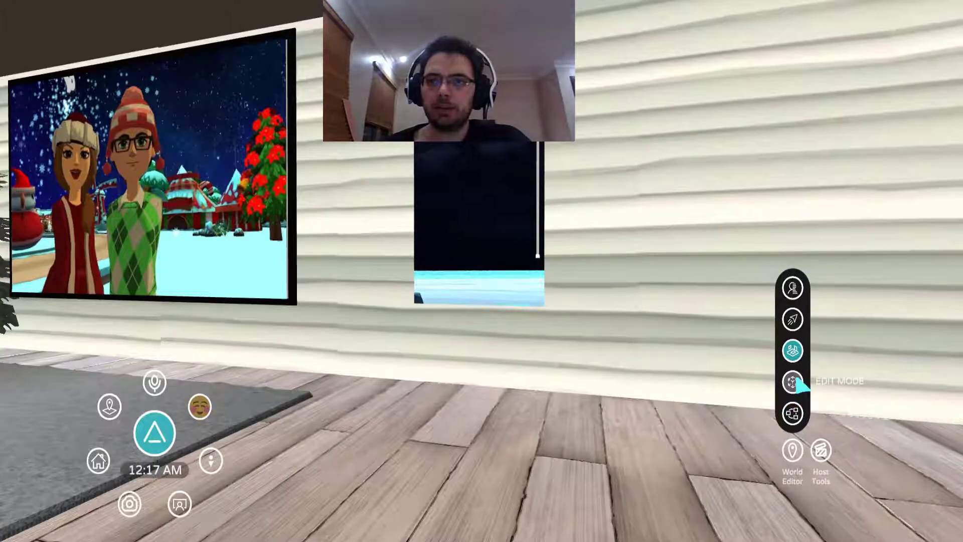
left_click(793, 382)
left_click(794, 414)
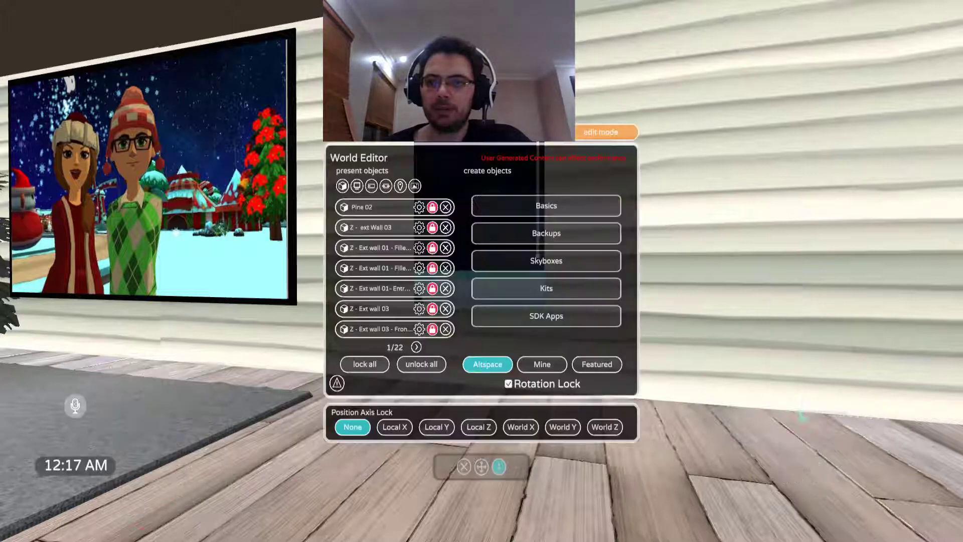
left_click(558, 365)
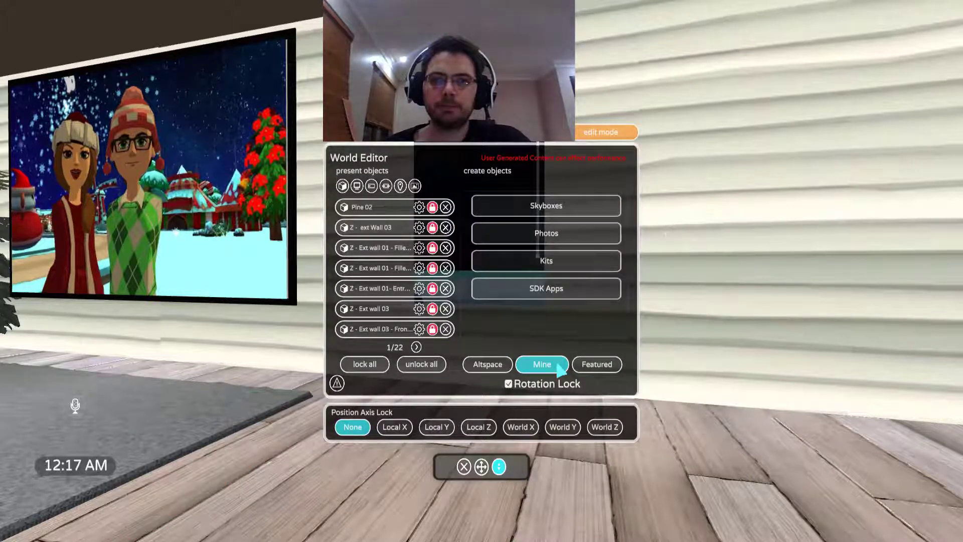
left_click(550, 261)
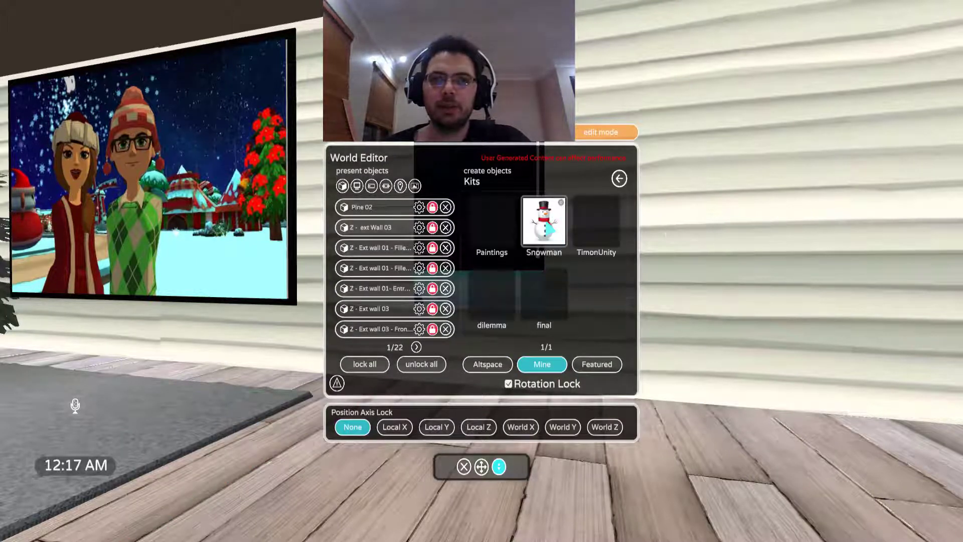
left_click(549, 229)
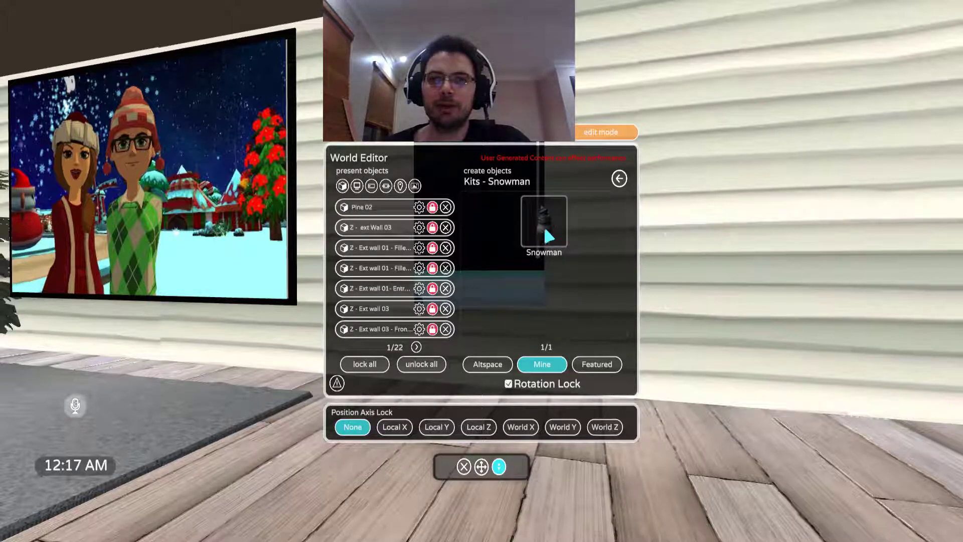
left_click(549, 236)
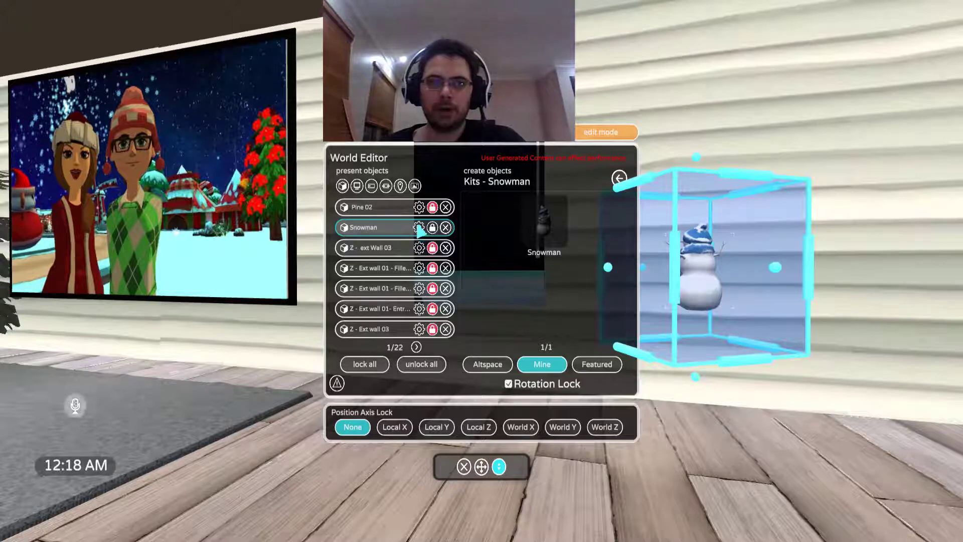
Step: Set the snowman's Y rotation to 30 in its properties
left_click(419, 227)
left_click(498, 332)
type("30")
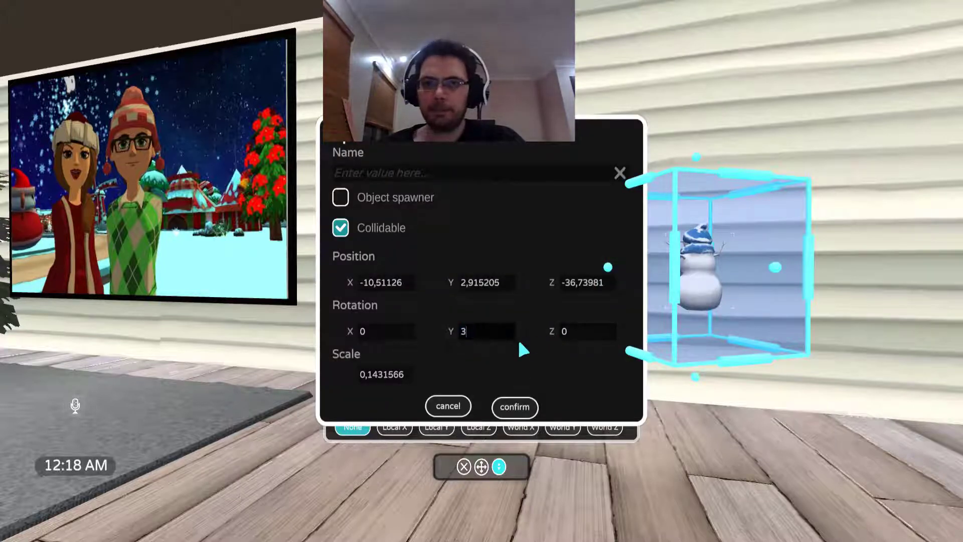
left_click(524, 407)
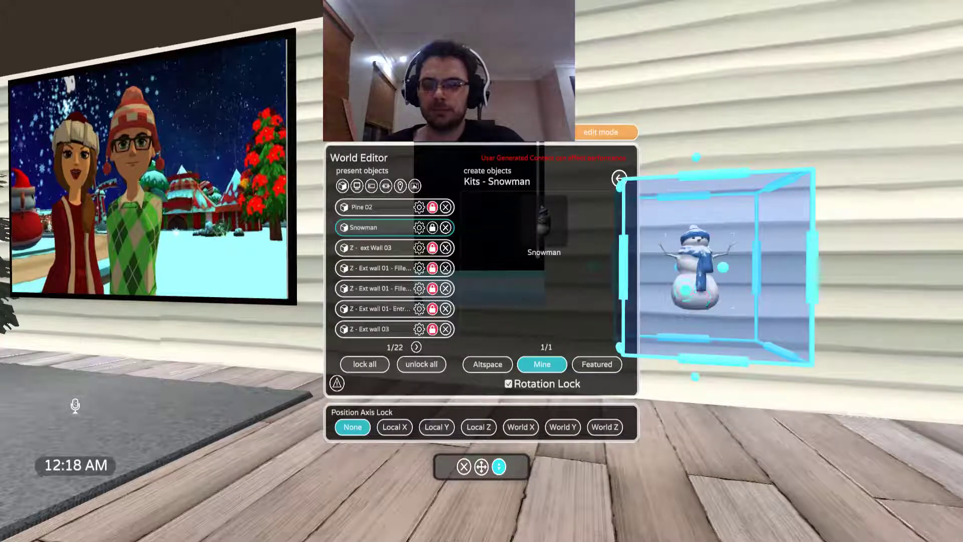
Step: Drag the snowman into place near the wall, close the World Editor, and walk up to it
key("w")
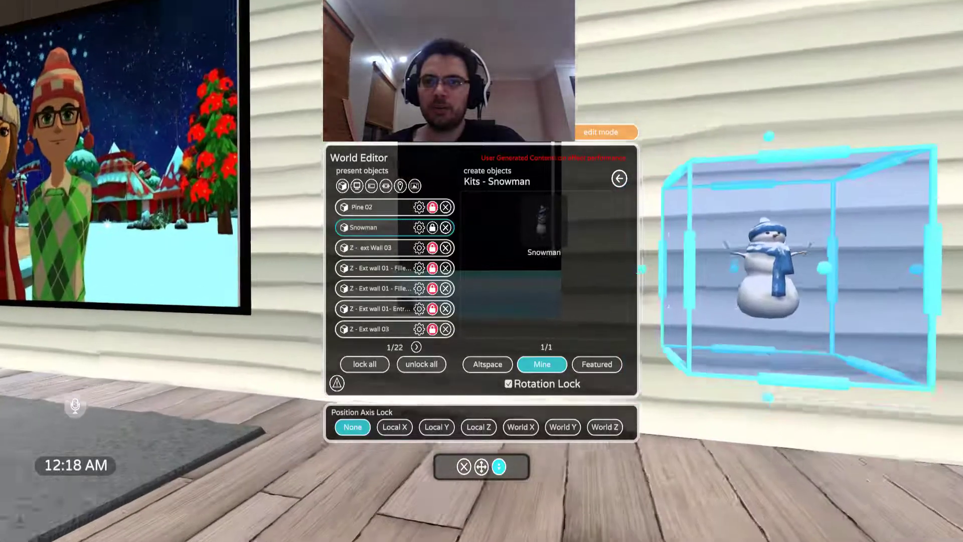
key("s")
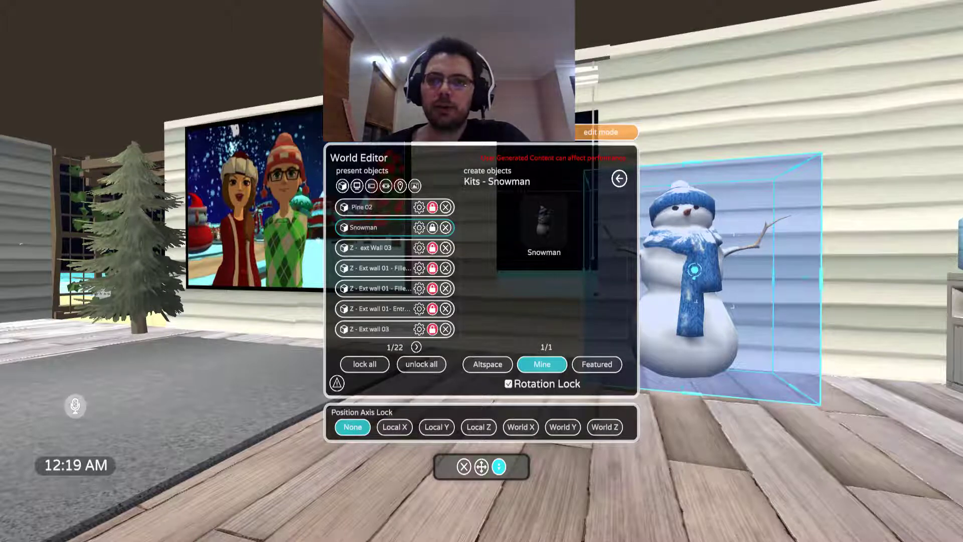
left_click_drag(695, 270, 720, 252)
left_click(607, 136)
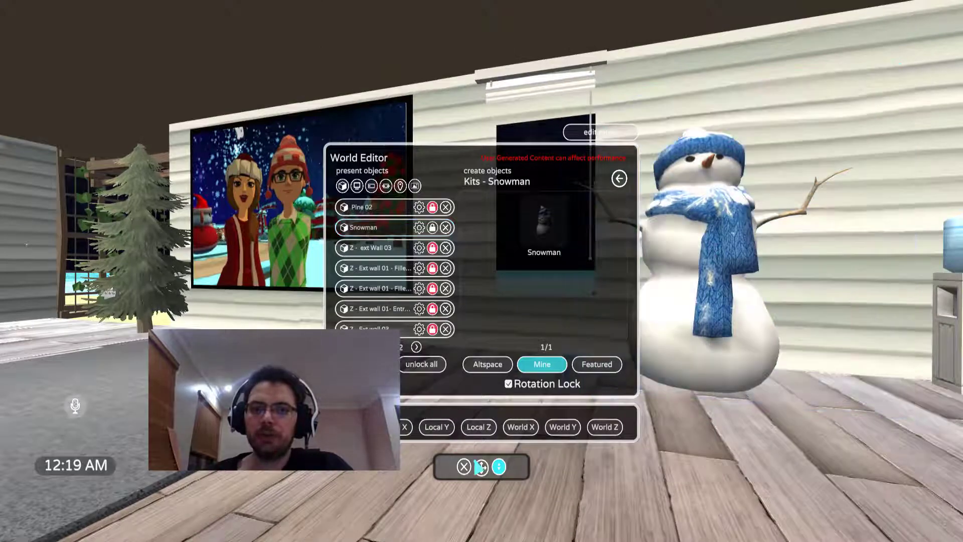
left_click(478, 466)
key("e")
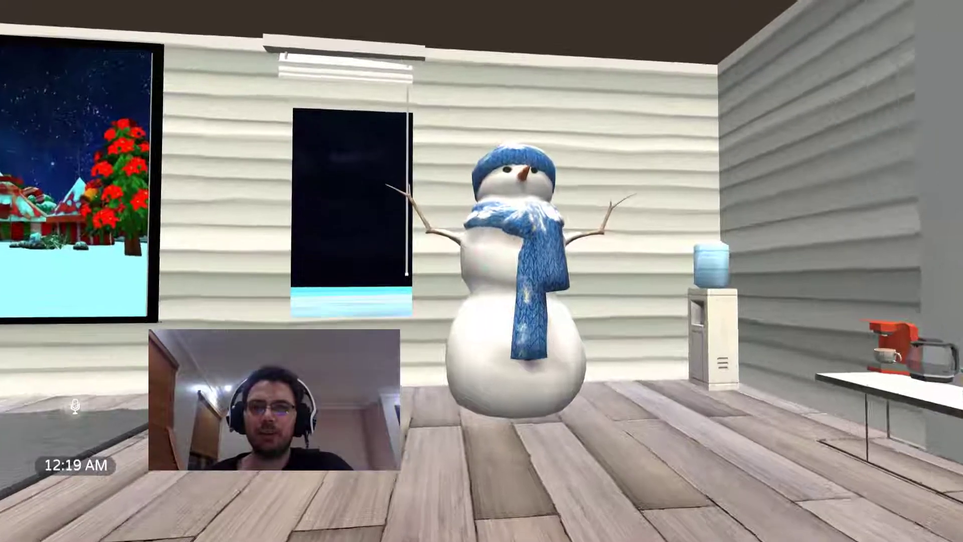
key("w")
key("q")
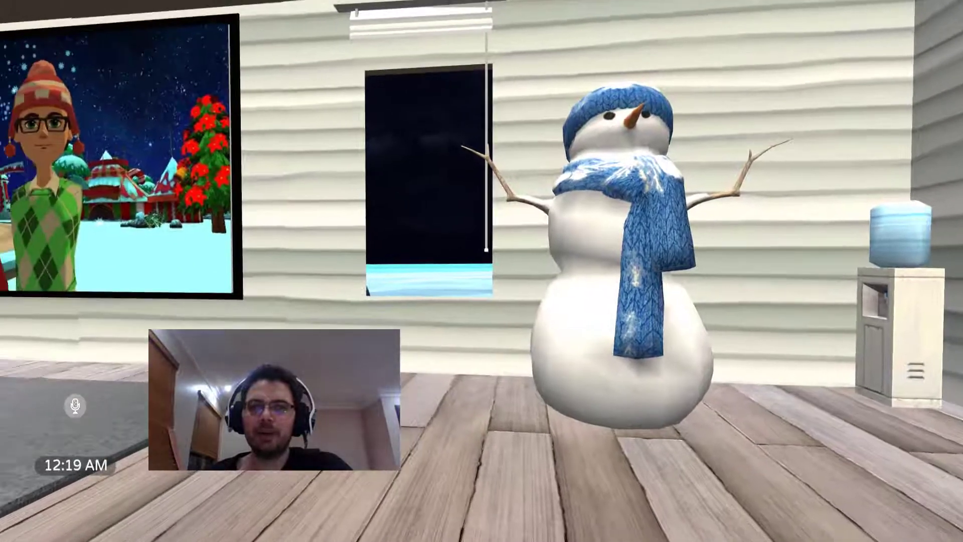